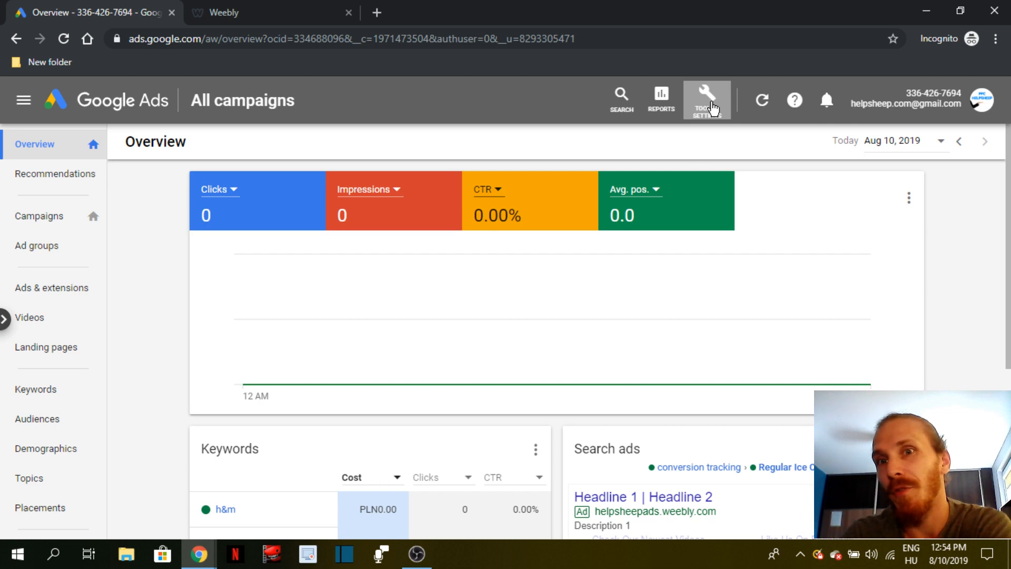
Step: Open the account's conversion actions and start a new conversion action that tracks a website
{"action": "left_click", "coordinate": [713, 109]}
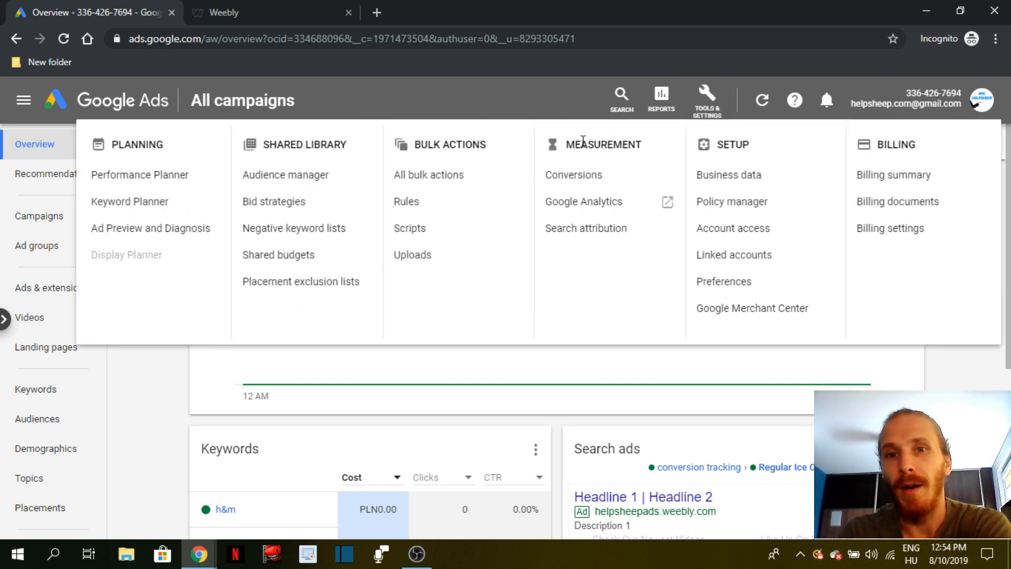
{"action": "left_click", "coordinate": [591, 181]}
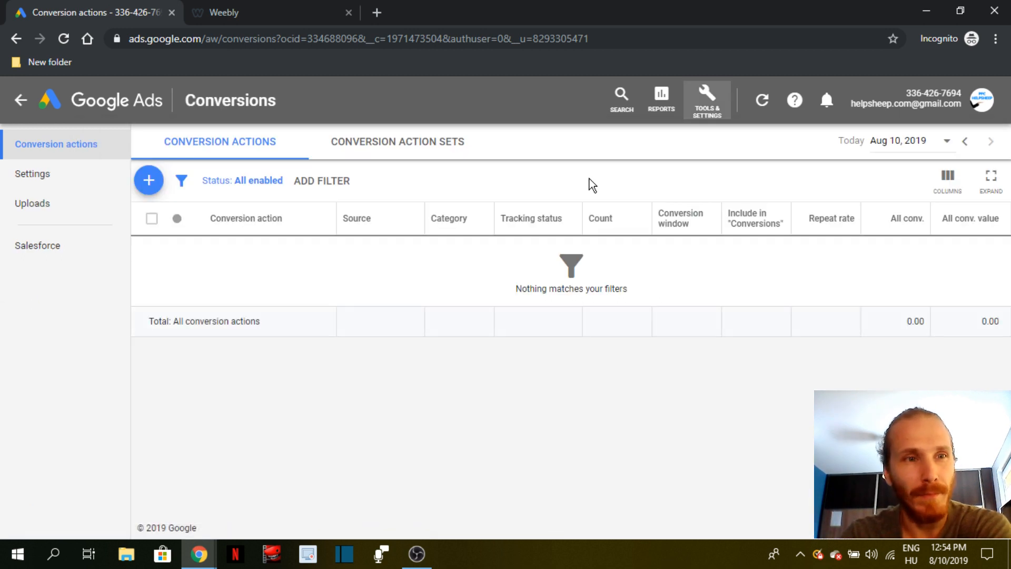
{"action": "left_click", "coordinate": [149, 181]}
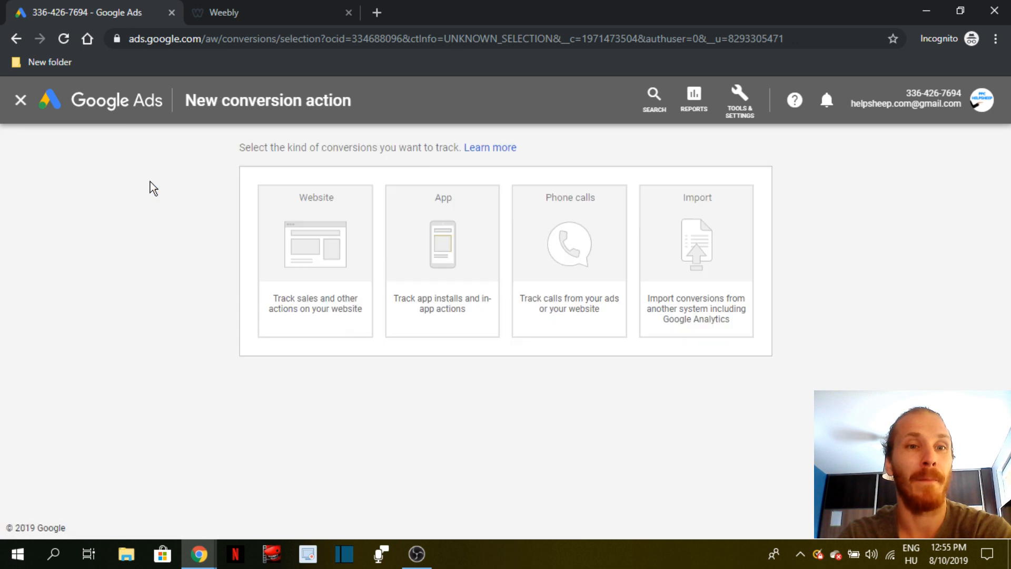
{"action": "left_click", "coordinate": [312, 240]}
Step: Set the category of the website conversion action to Purchase and review the note on category use
{"action": "scroll", "coordinate": [343, 216], "scroll_direction": "down", "scroll_amount": 1}
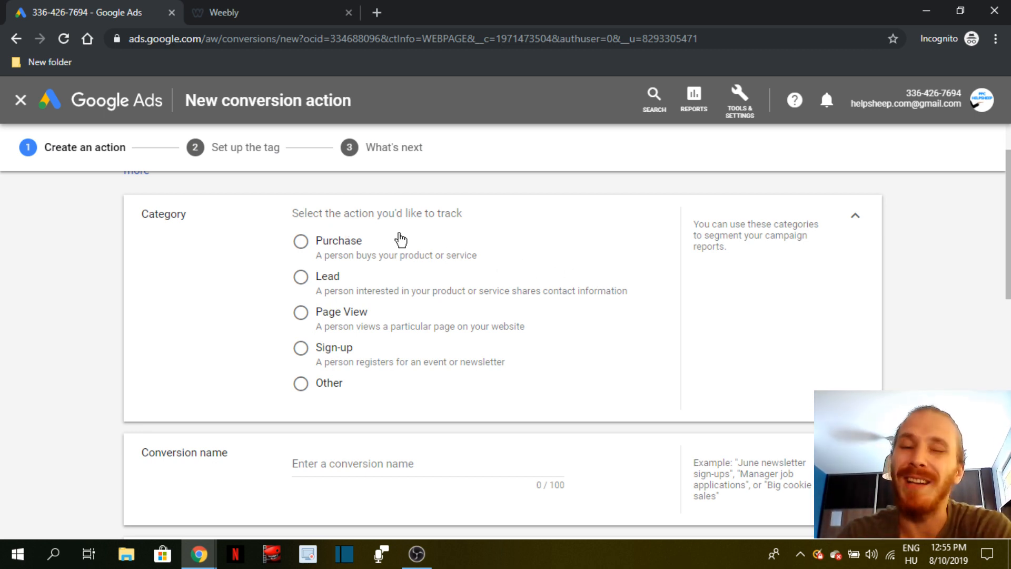
{"action": "left_click", "coordinate": [335, 242]}
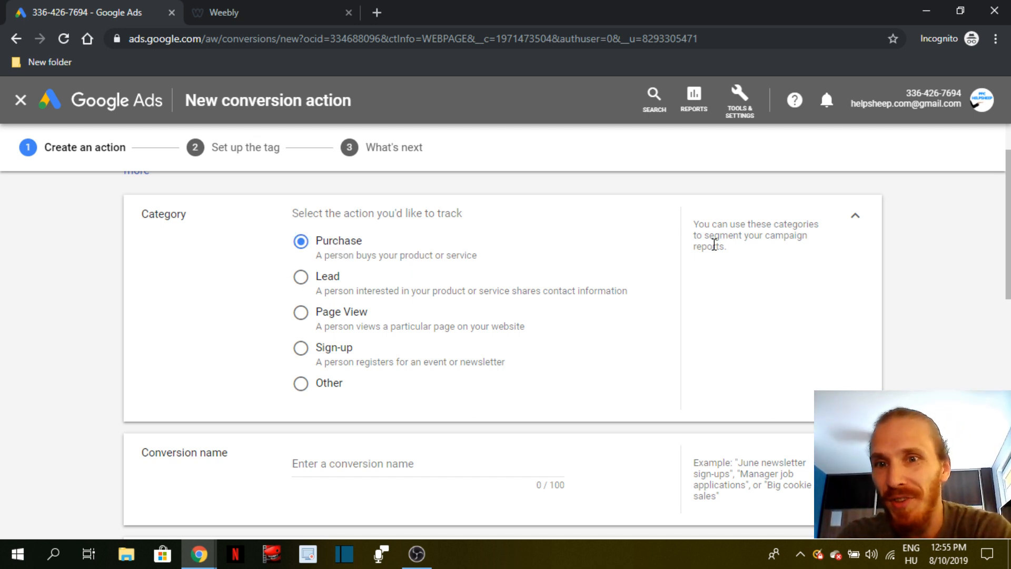
{"action": "left_click_drag", "start_coordinate": [703, 240], "coordinate": [782, 246]}
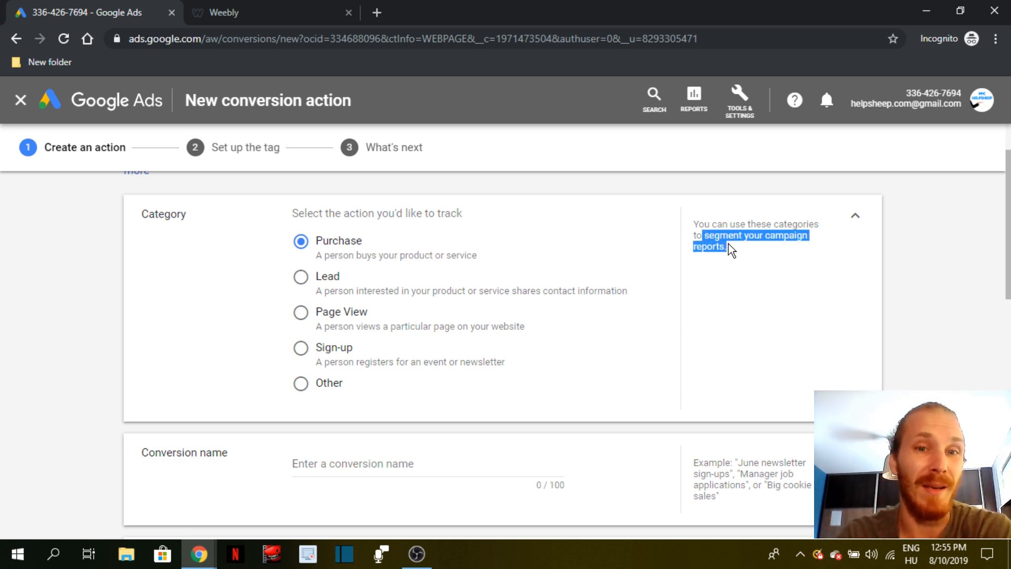
{"action": "left_click", "coordinate": [640, 258]}
{"action": "scroll", "coordinate": [641, 258], "scroll_direction": "up", "scroll_amount": 1}
{"action": "scroll", "coordinate": [646, 255], "scroll_direction": "down", "scroll_amount": 1}
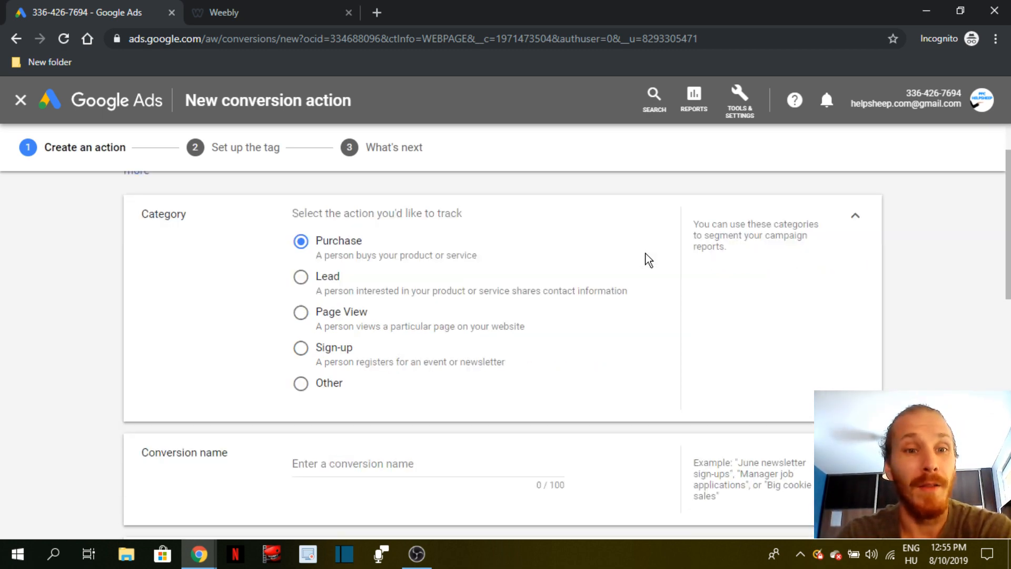
Step: Name the conversion "My first converion"
{"action": "scroll", "coordinate": [613, 248], "scroll_direction": "down", "scroll_amount": 1}
{"action": "scroll", "coordinate": [613, 247], "scroll_direction": "down", "scroll_amount": 3}
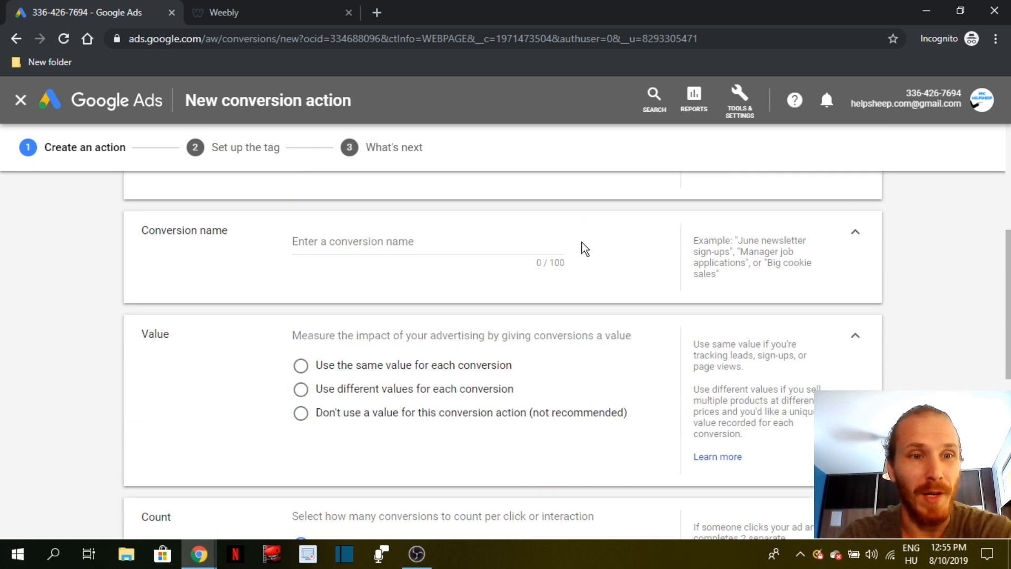
{"action": "left_click", "coordinate": [356, 240]}
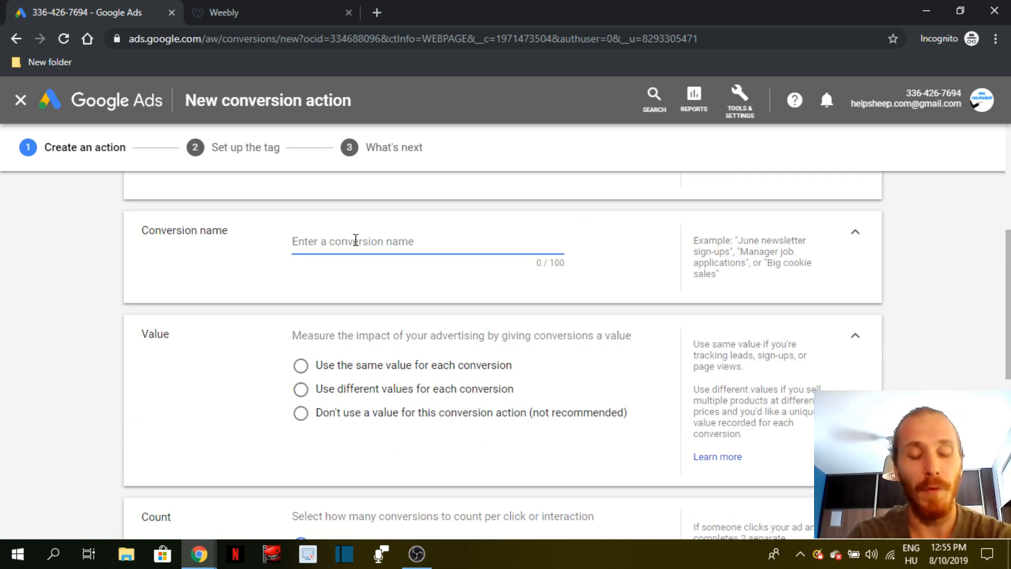
{"action": "type", "text": "My"}
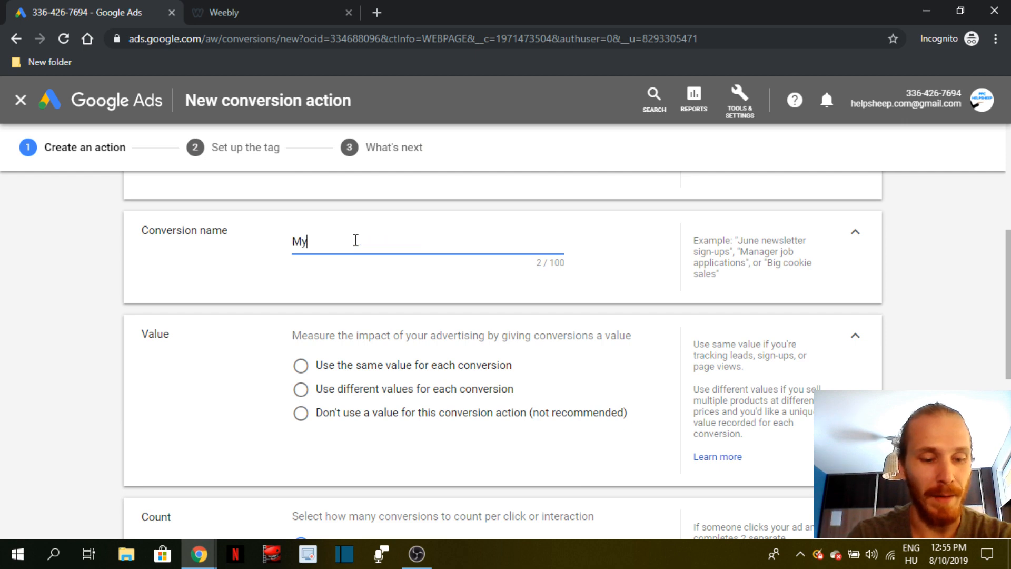
{"action": "type", "text": " first converiom"}
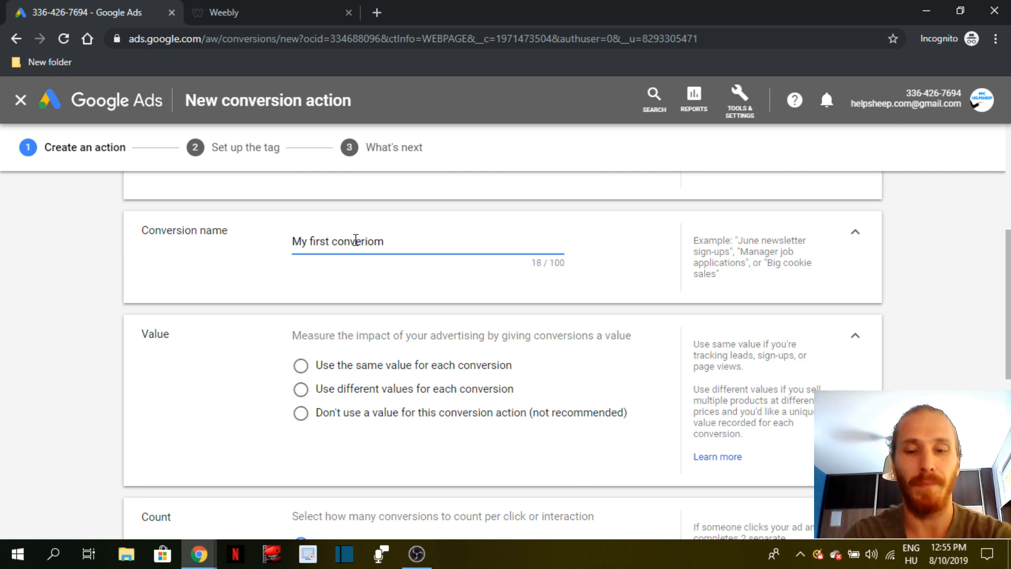
{"action": "key", "text": "BackSpace"}
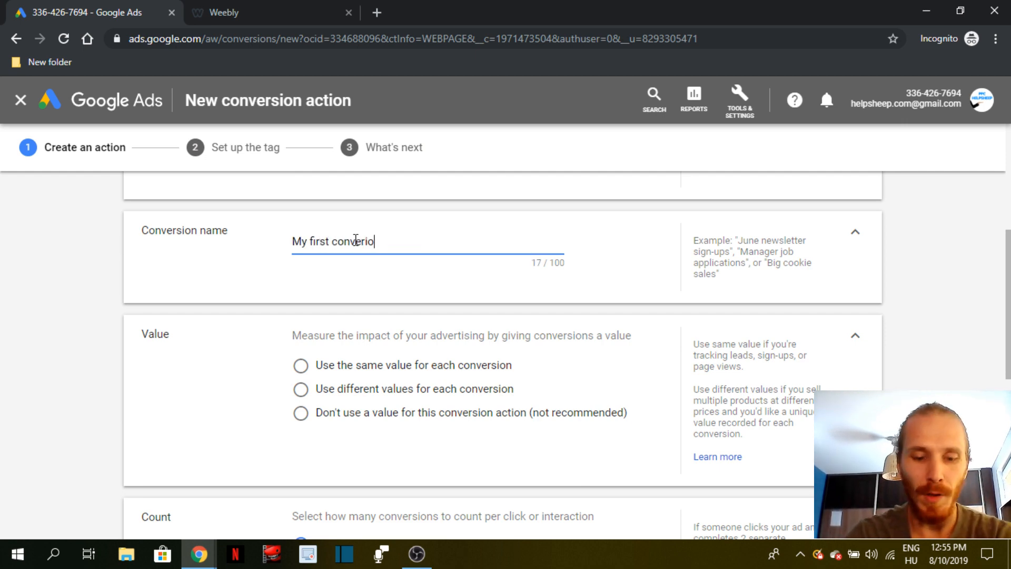
{"action": "type", "text": "n"}
Step: Review the value options and choose "Don't use a value for this conversion action"
{"action": "scroll", "coordinate": [381, 203], "scroll_direction": "down", "scroll_amount": 1}
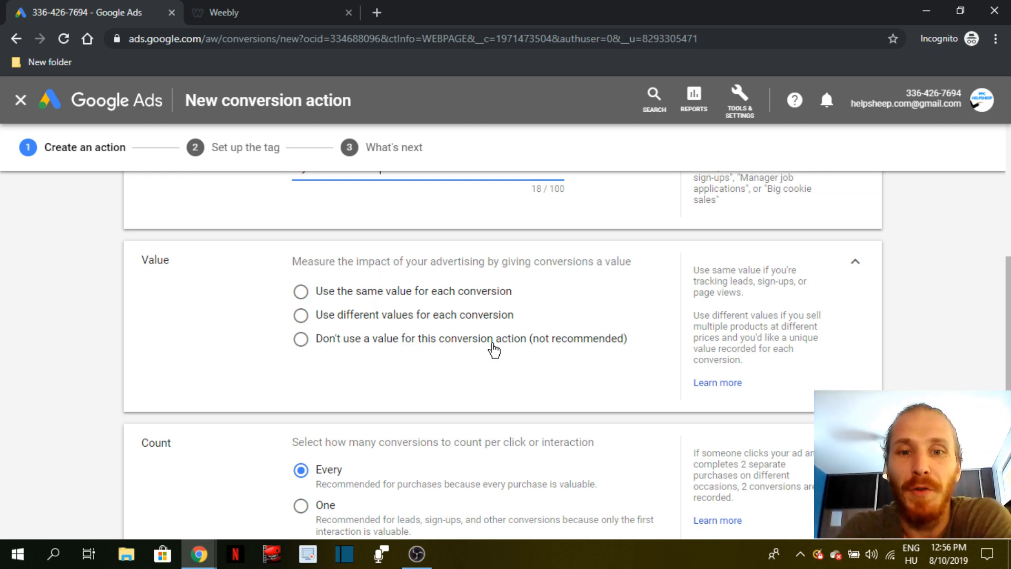
{"action": "left_click_drag", "start_coordinate": [535, 342], "coordinate": [615, 346]}
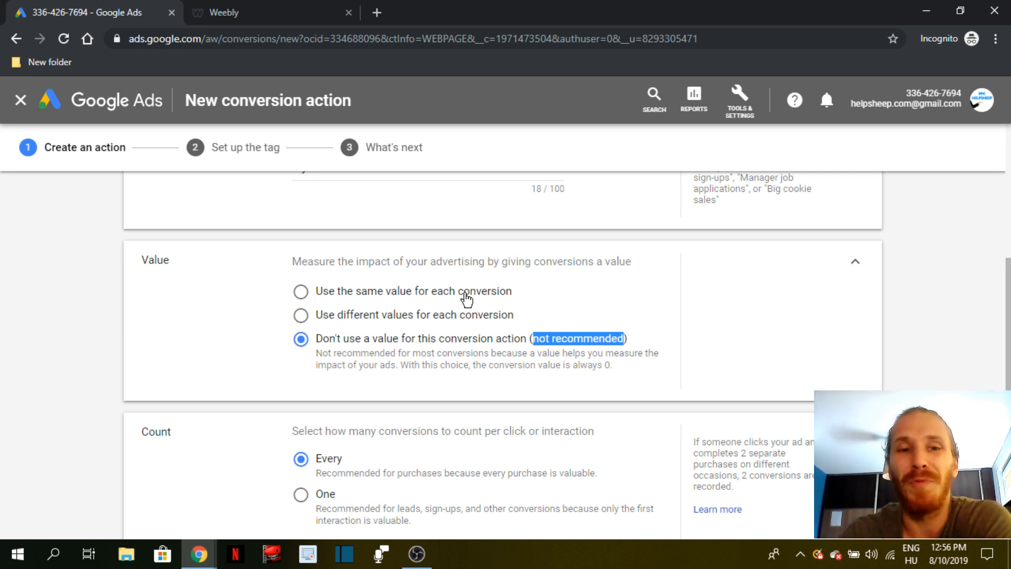
{"action": "left_click", "coordinate": [351, 314]}
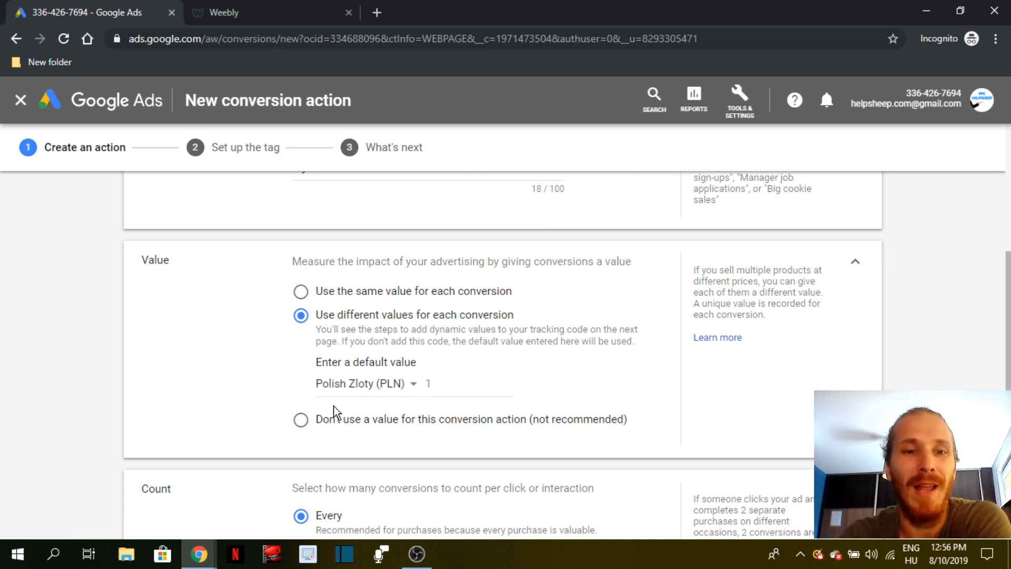
{"action": "scroll", "coordinate": [334, 413], "scroll_direction": "down", "scroll_amount": 1}
{"action": "left_click", "coordinate": [306, 348]}
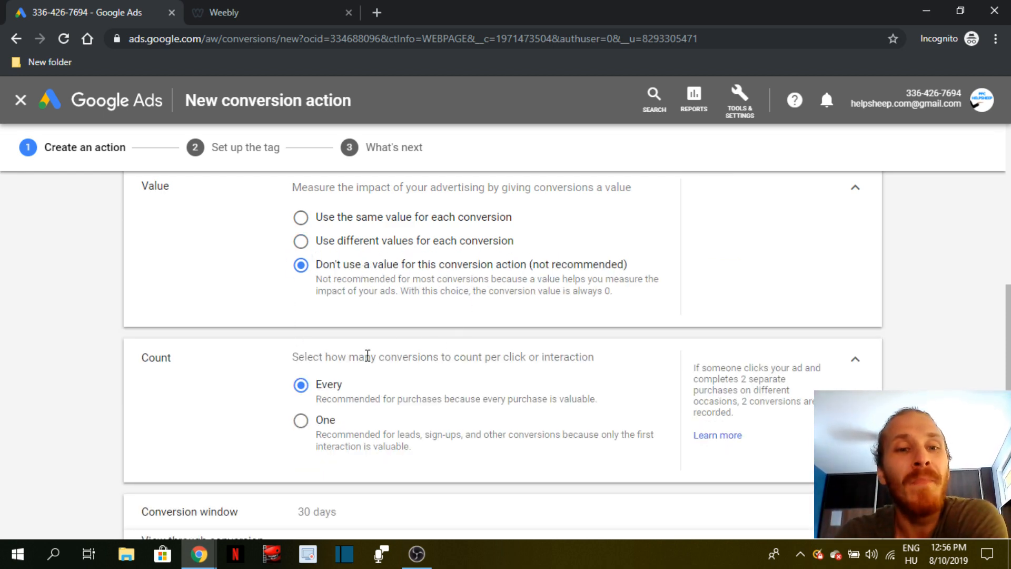
Step: Try the One option for the conversion count and switch back to Every
{"action": "scroll", "coordinate": [365, 357], "scroll_direction": "down", "scroll_amount": 1}
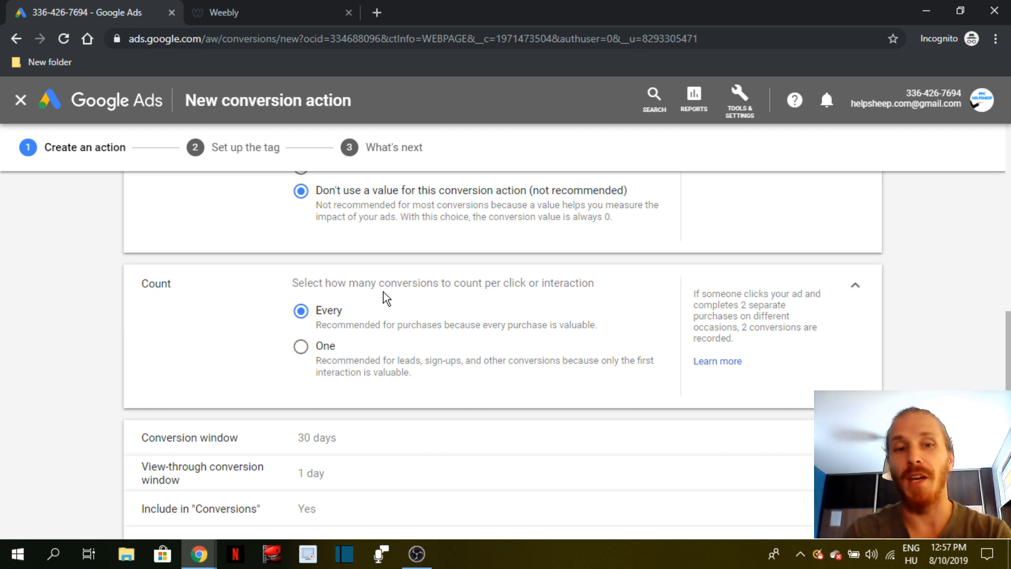
{"action": "left_click", "coordinate": [301, 346]}
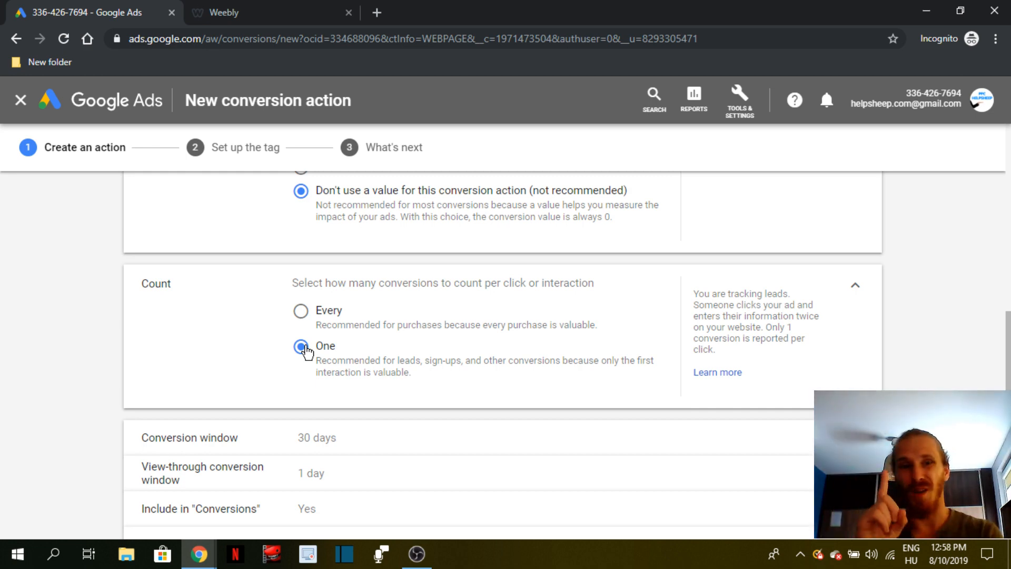
{"action": "left_click", "coordinate": [301, 313]}
Step: Try 1 week and 90 days as the conversion window and return it to 30 days
{"action": "scroll", "coordinate": [327, 316], "scroll_direction": "down", "scroll_amount": 3}
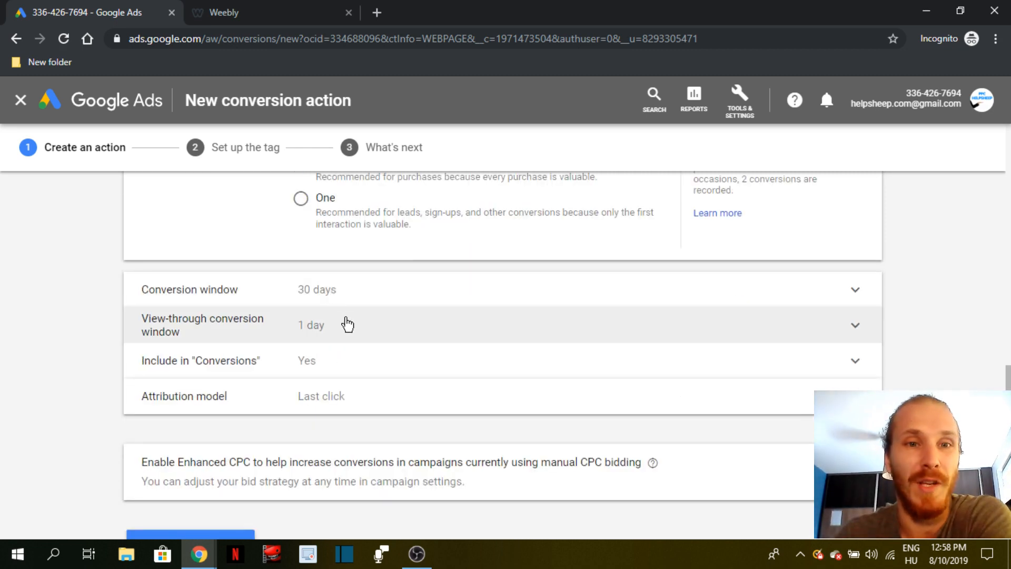
{"action": "left_click", "coordinate": [379, 294]}
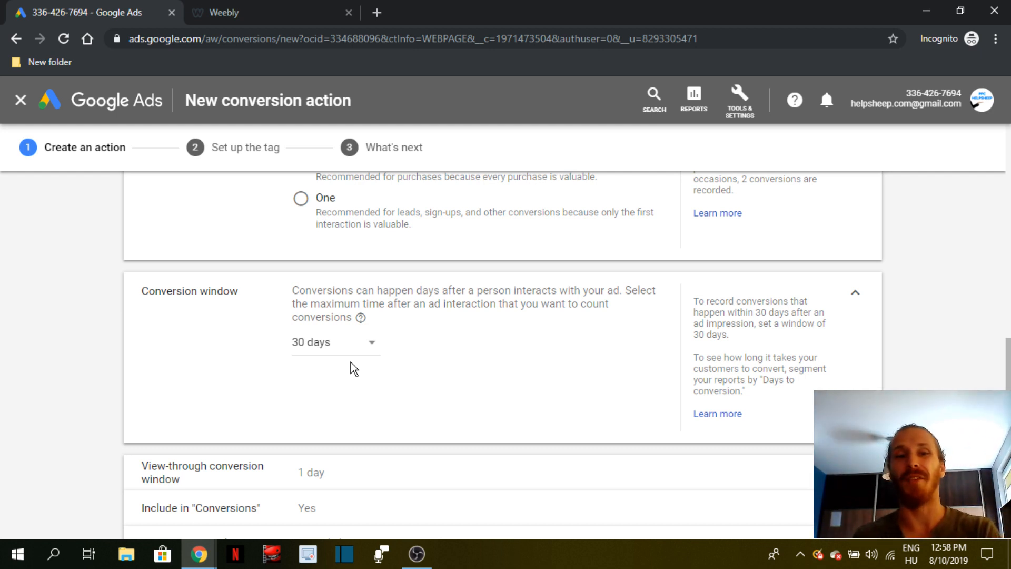
{"action": "left_click", "coordinate": [340, 348]}
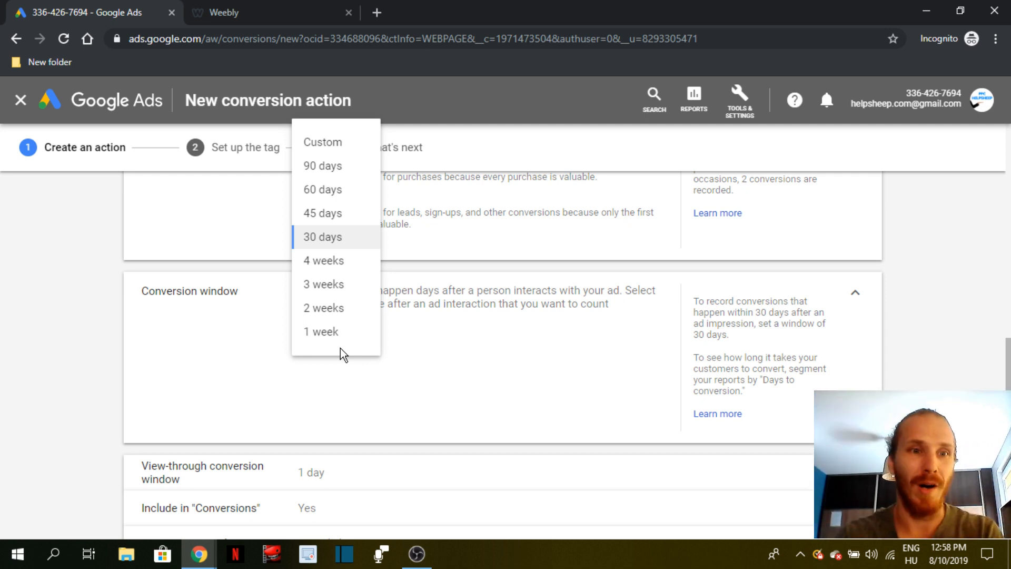
{"action": "left_click", "coordinate": [330, 336]}
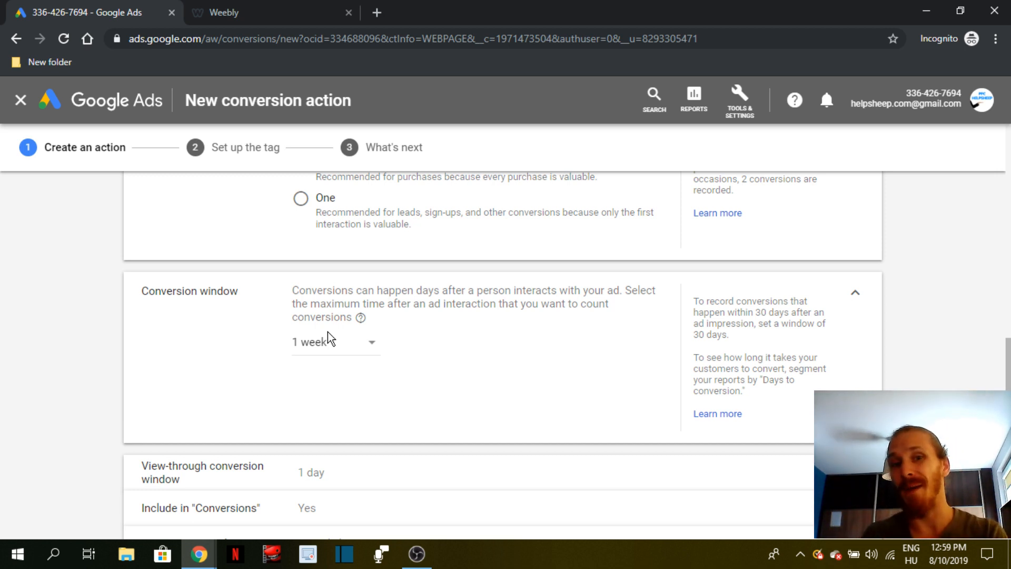
{"action": "left_click", "coordinate": [328, 344]}
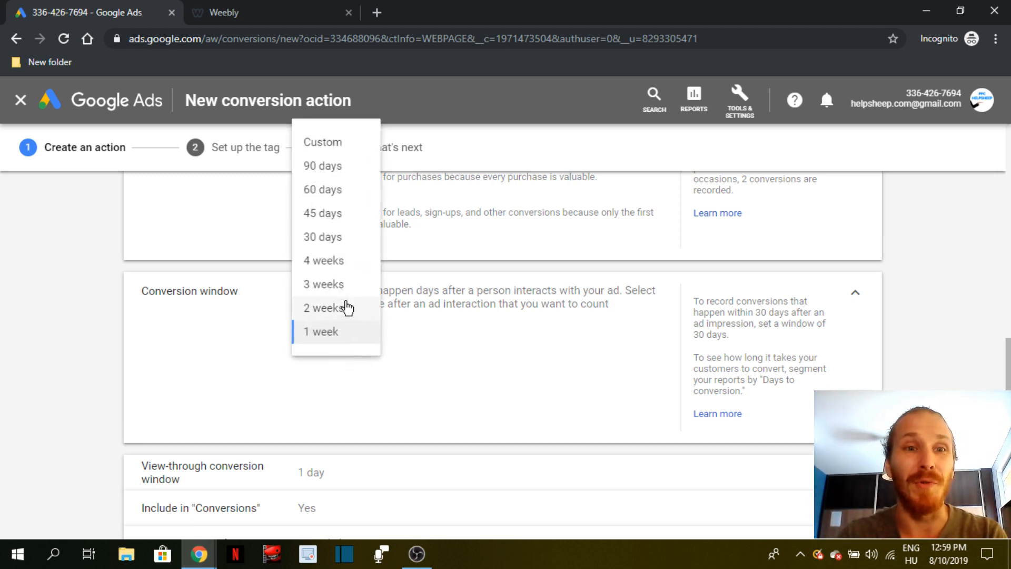
{"action": "left_click", "coordinate": [337, 167]}
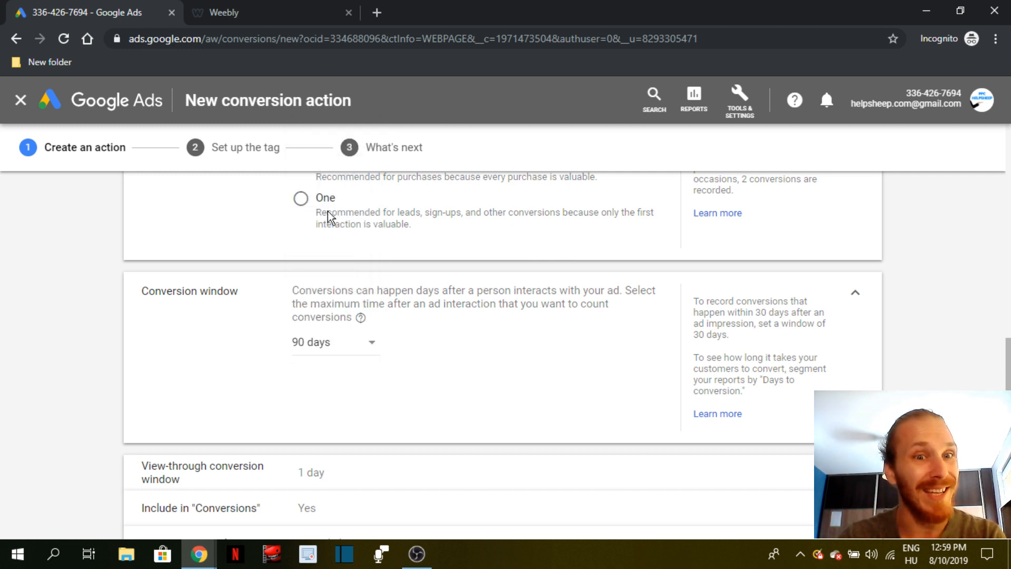
{"action": "left_click", "coordinate": [326, 348]}
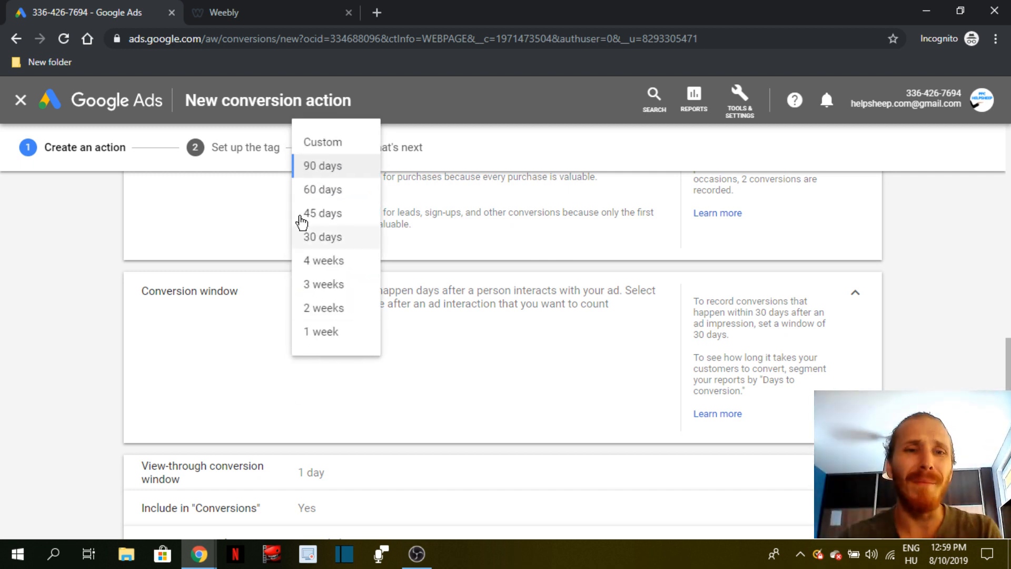
{"action": "left_click", "coordinate": [322, 242]}
Step: Expand the view-through conversion window setting, read its explanation and collapse it
{"action": "scroll", "coordinate": [369, 306], "scroll_direction": "down", "scroll_amount": 3}
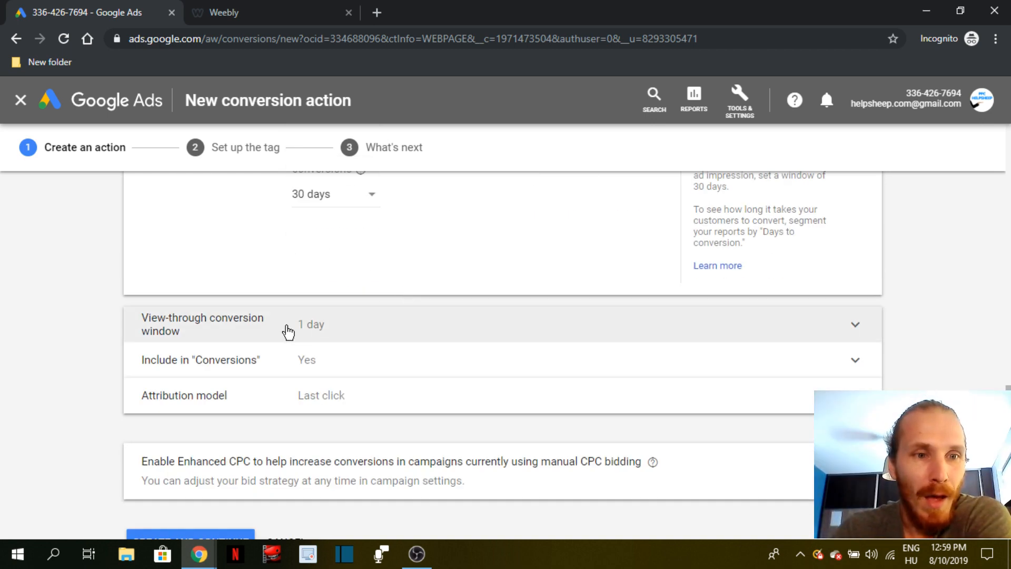
{"action": "left_click", "coordinate": [395, 331]}
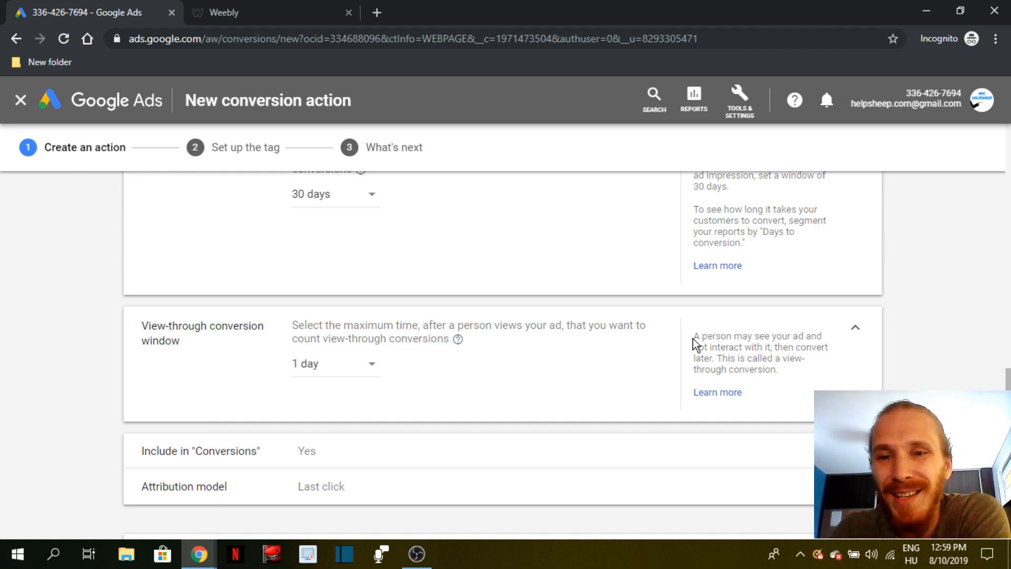
{"action": "left_click_drag", "start_coordinate": [694, 336], "coordinate": [796, 373]}
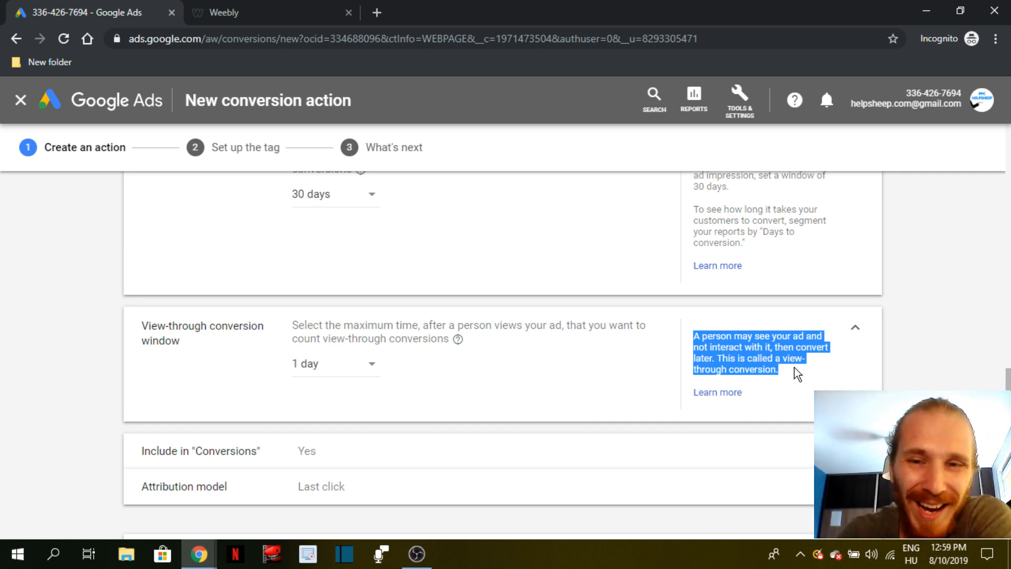
{"action": "left_click", "coordinate": [856, 331]}
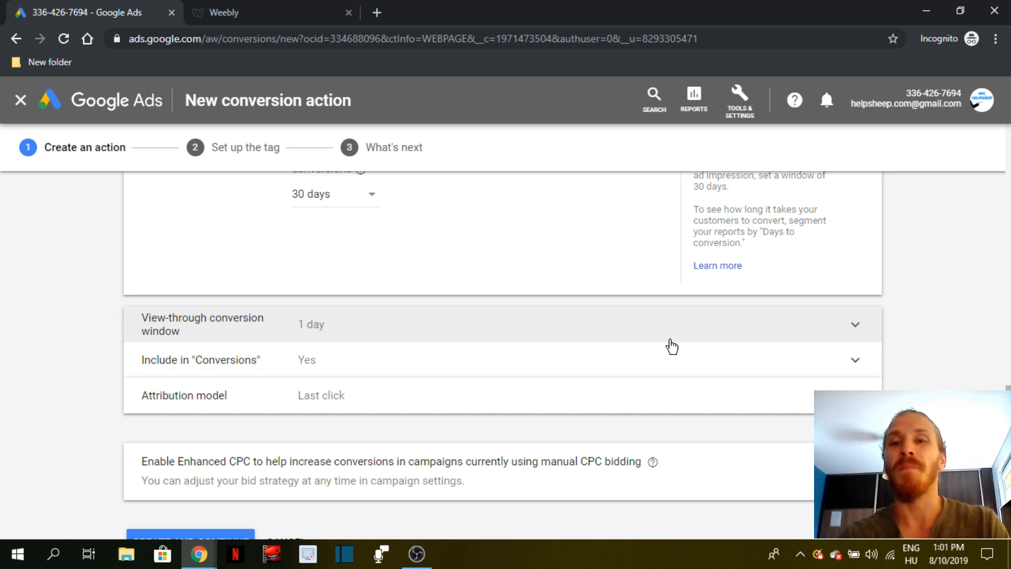
Step: Examine the Include in "Conversions" setting, look back over the whole form, and collapse the setting
{"action": "scroll", "coordinate": [474, 361], "scroll_direction": "down", "scroll_amount": 1}
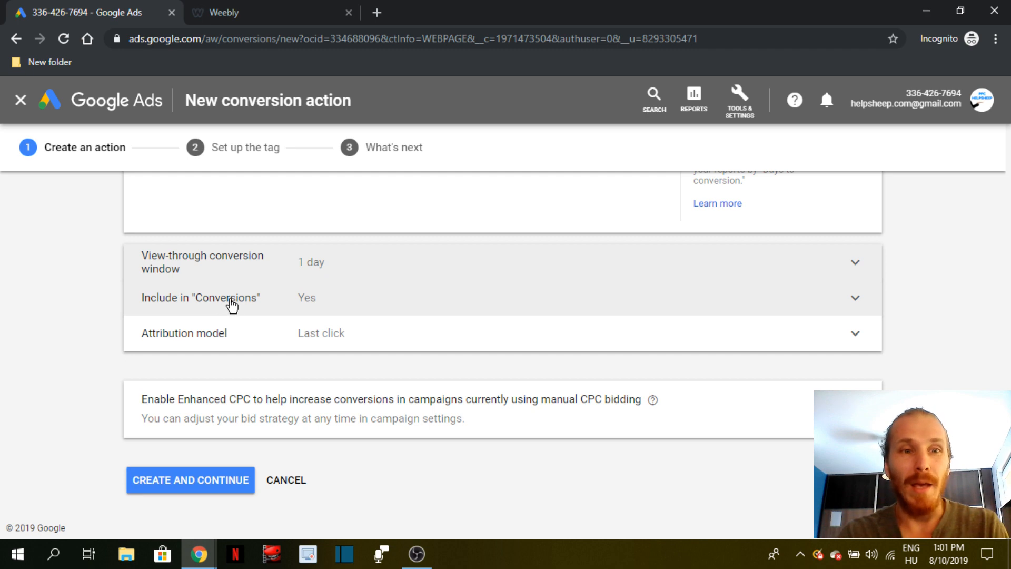
{"action": "left_click", "coordinate": [856, 304]}
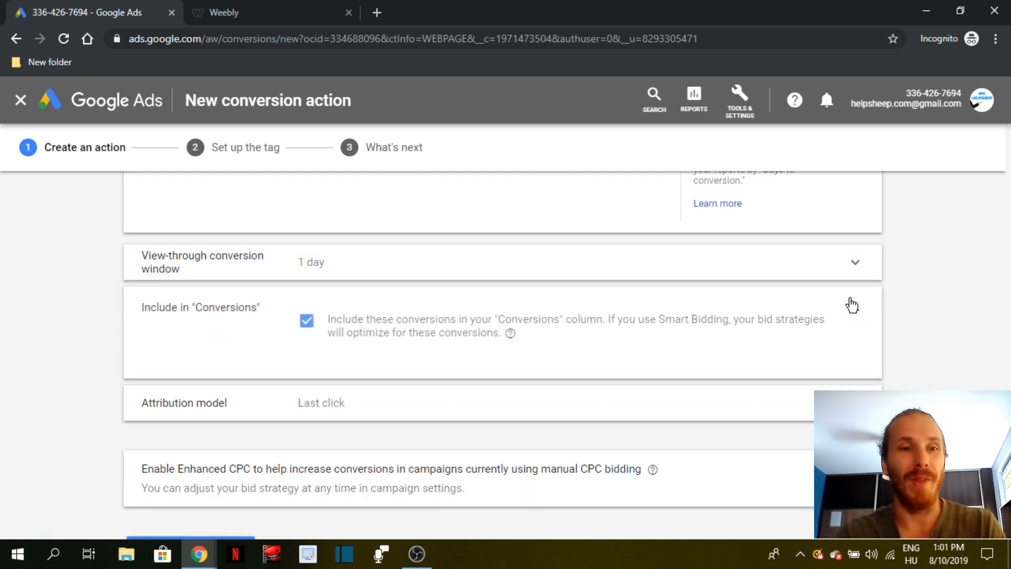
{"action": "scroll", "coordinate": [803, 309], "scroll_direction": "up", "scroll_amount": 10}
{"action": "scroll", "coordinate": [526, 300], "scroll_direction": "up", "scroll_amount": 3}
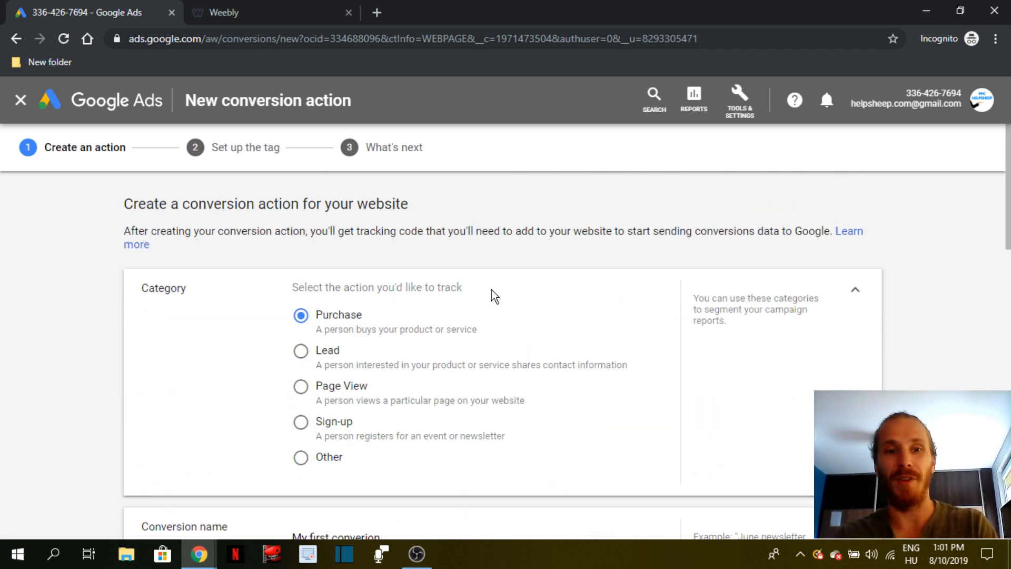
{"action": "scroll", "coordinate": [487, 293], "scroll_direction": "down", "scroll_amount": 3}
{"action": "scroll", "coordinate": [323, 388], "scroll_direction": "down", "scroll_amount": 4}
{"action": "scroll", "coordinate": [384, 390], "scroll_direction": "down", "scroll_amount": 10}
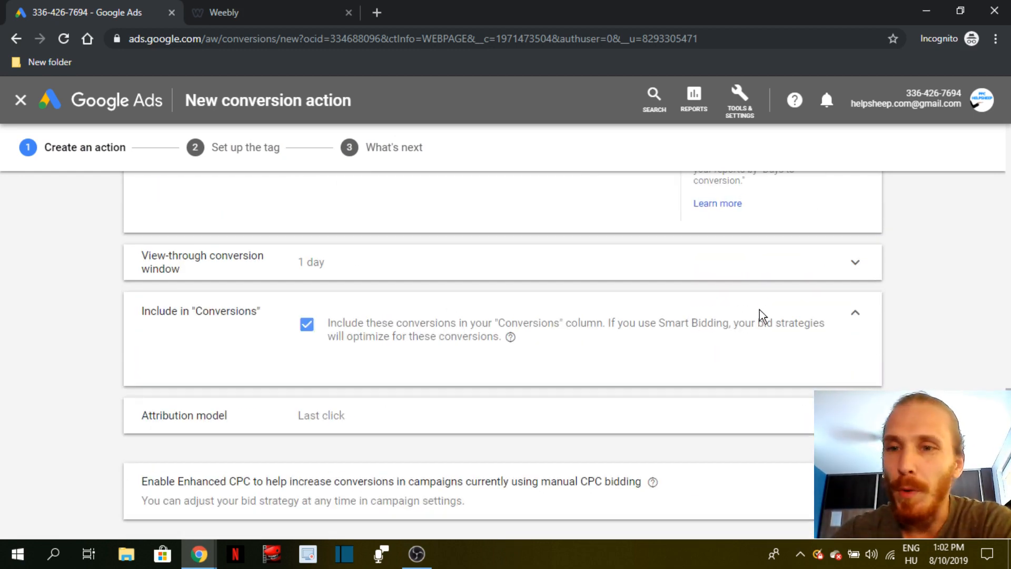
{"action": "left_click", "coordinate": [853, 315]}
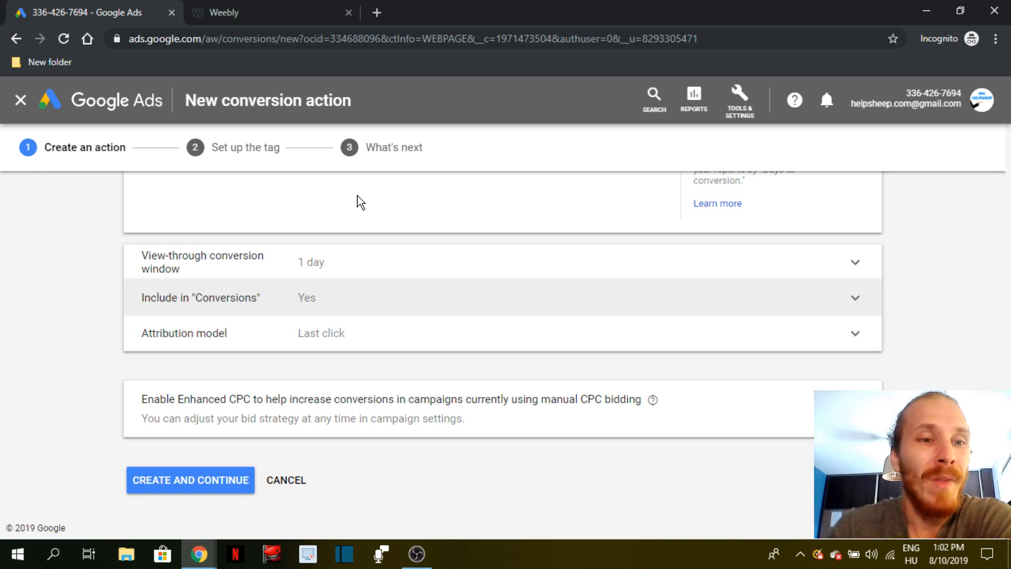
Step: Expand the attribution model setting, review the available models, and collapse the conversion window setting
{"action": "left_click", "coordinate": [396, 337]}
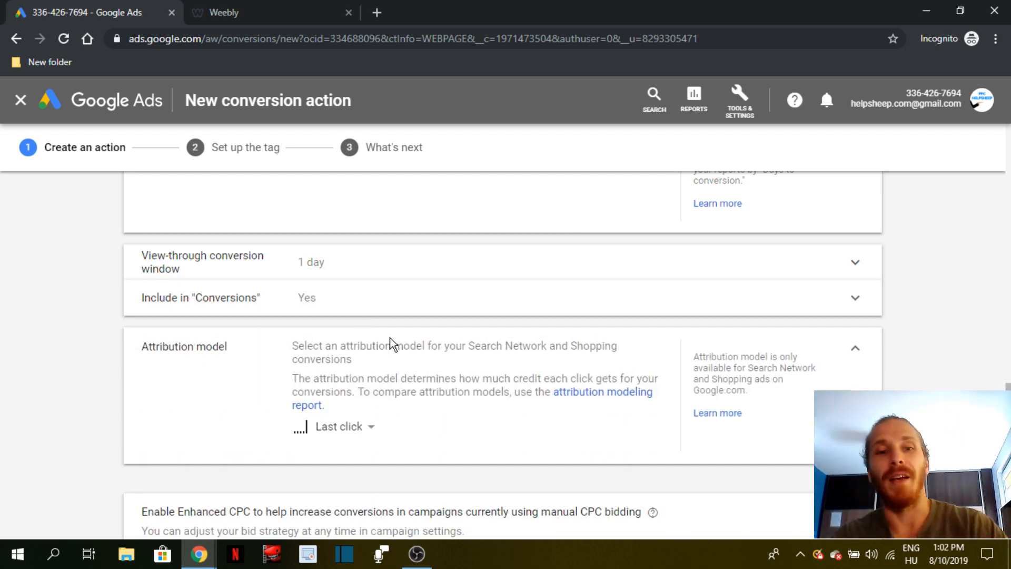
{"action": "scroll", "coordinate": [401, 363], "scroll_direction": "down", "scroll_amount": 1}
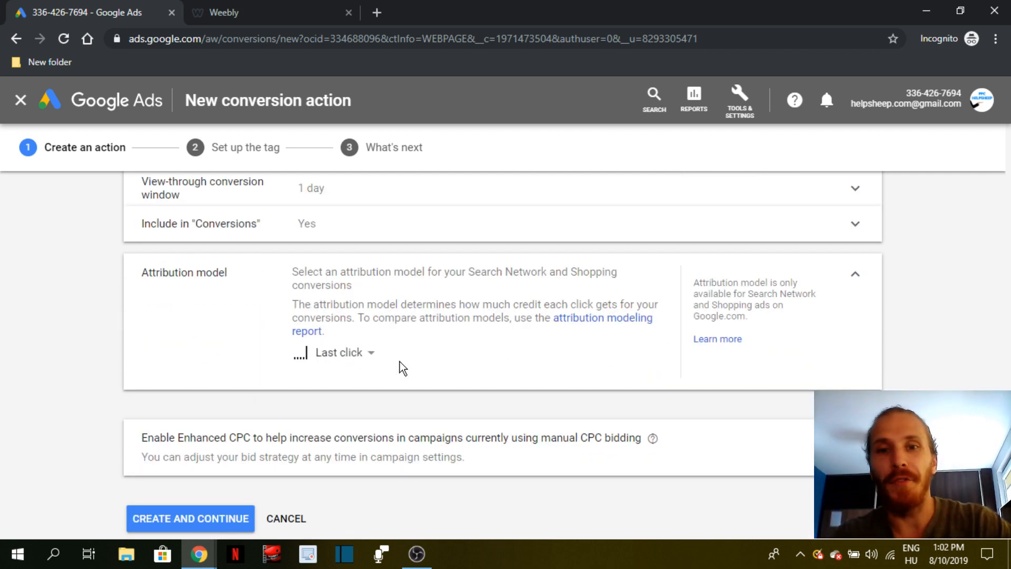
{"action": "left_click", "coordinate": [358, 353]}
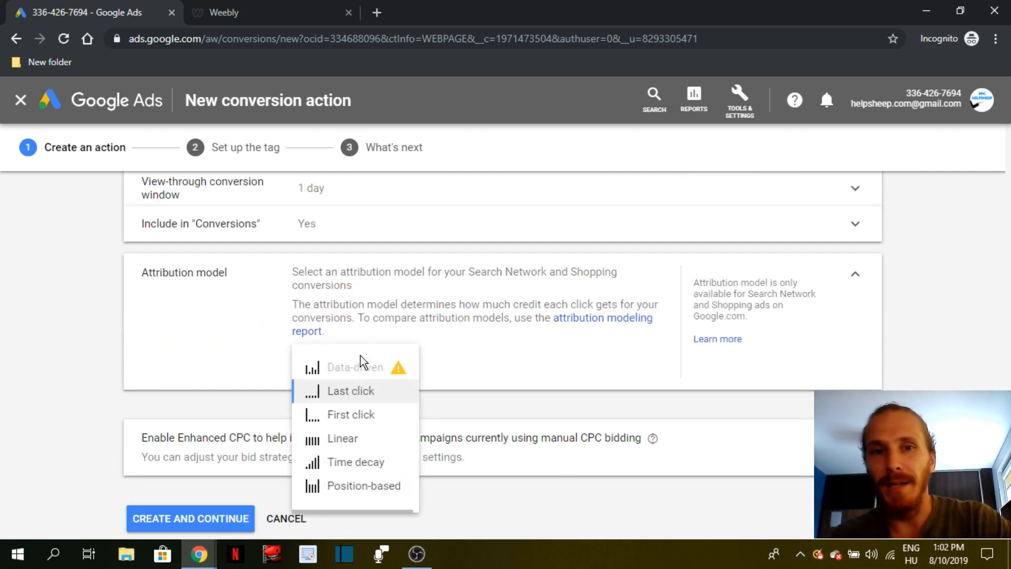
{"action": "mouse_move", "coordinate": [337, 395]}
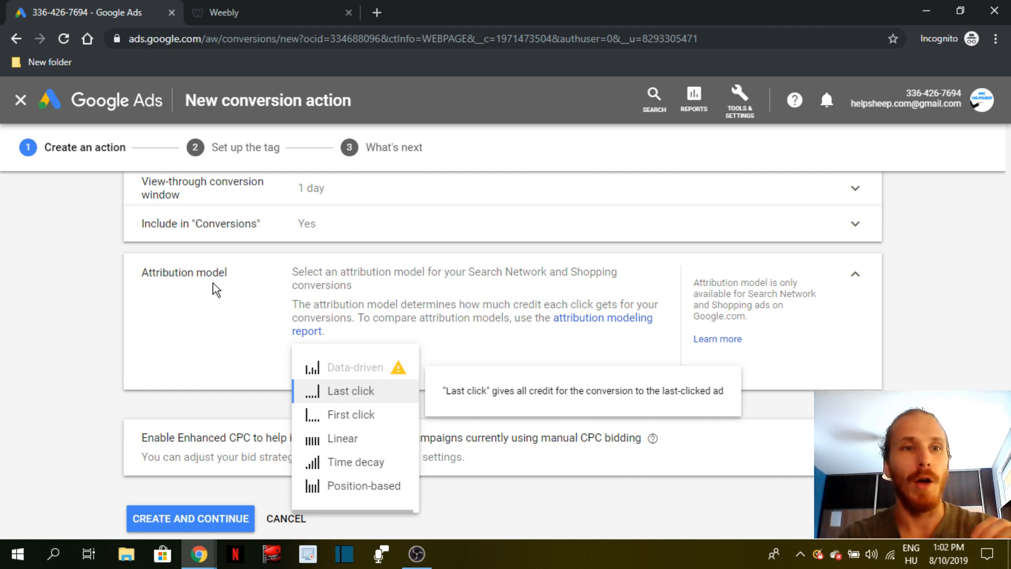
{"action": "scroll", "coordinate": [214, 288], "scroll_direction": "up", "scroll_amount": 3}
{"action": "scroll", "coordinate": [216, 289], "scroll_direction": "up", "scroll_amount": 2}
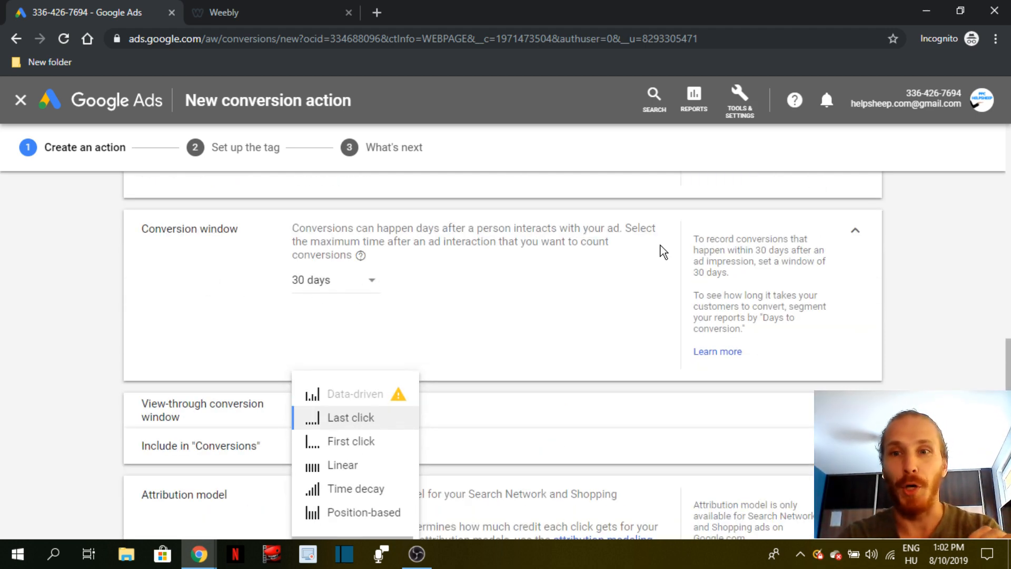
{"action": "left_click", "coordinate": [858, 232]}
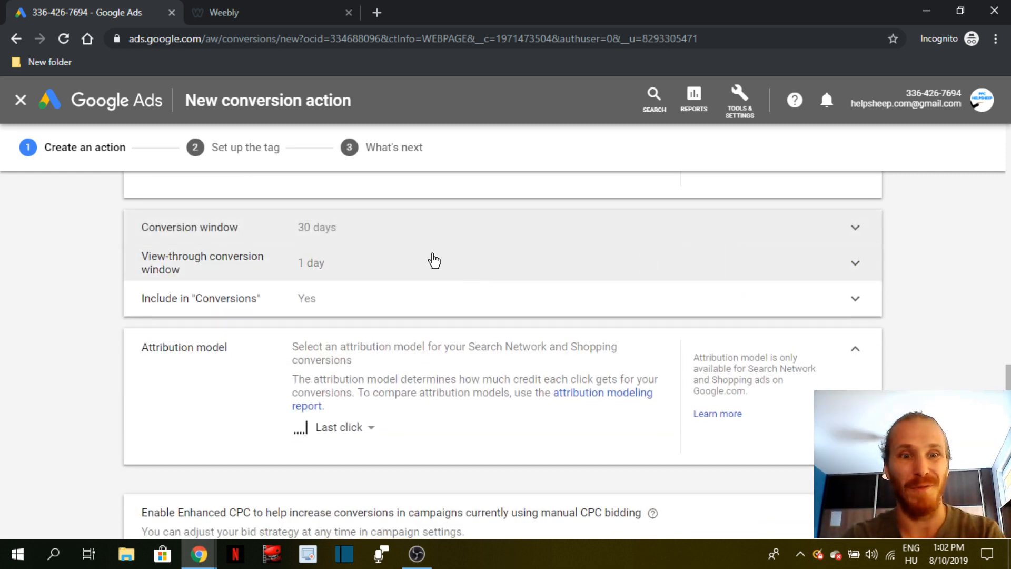
Step: Compare the attribution models including Position-based, choose Last click, and collapse the attribution model setting
{"action": "scroll", "coordinate": [429, 263], "scroll_direction": "down", "scroll_amount": 2}
{"action": "left_click", "coordinate": [354, 354]}
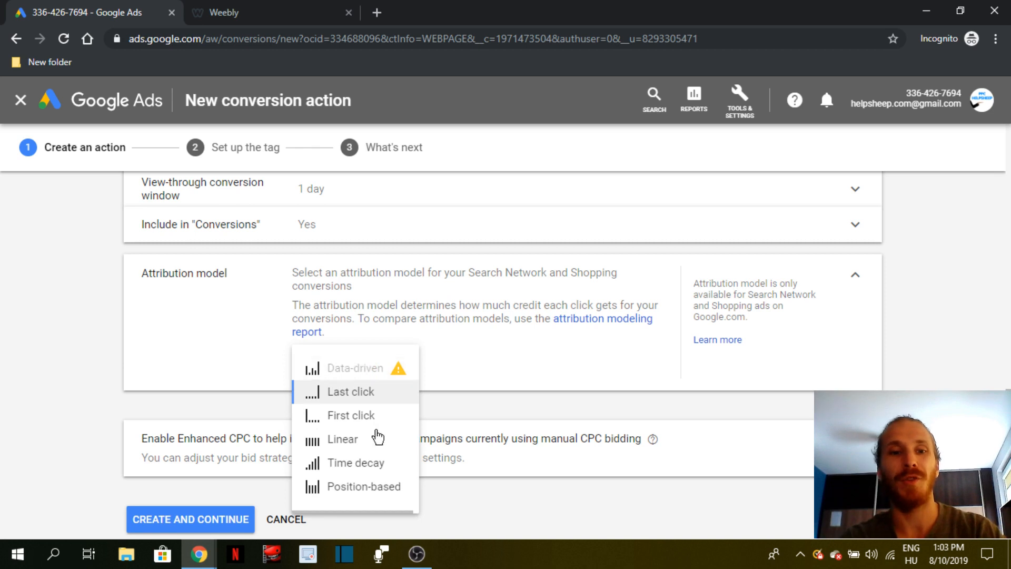
{"action": "mouse_move", "coordinate": [371, 496]}
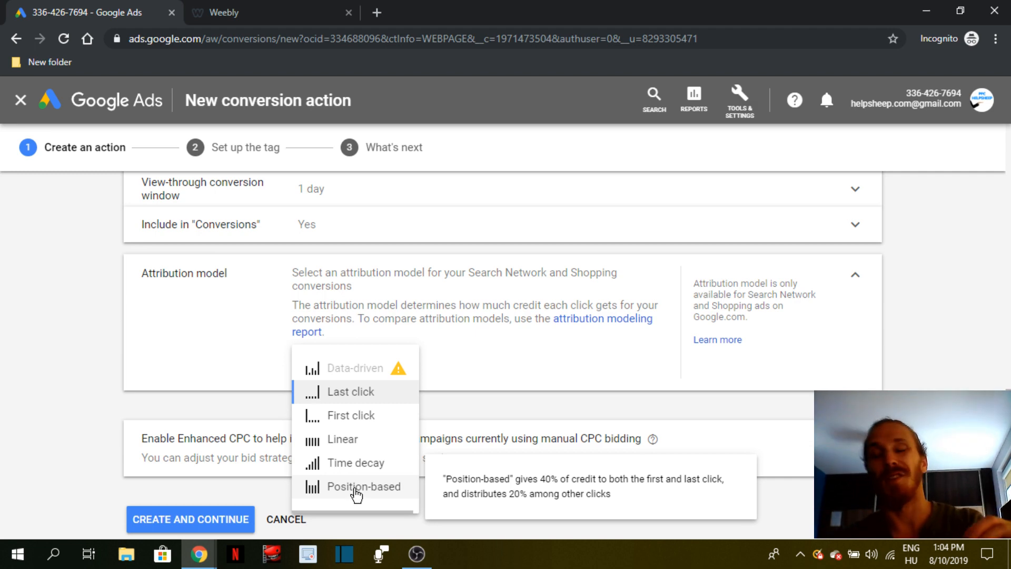
{"action": "left_click", "coordinate": [358, 395]}
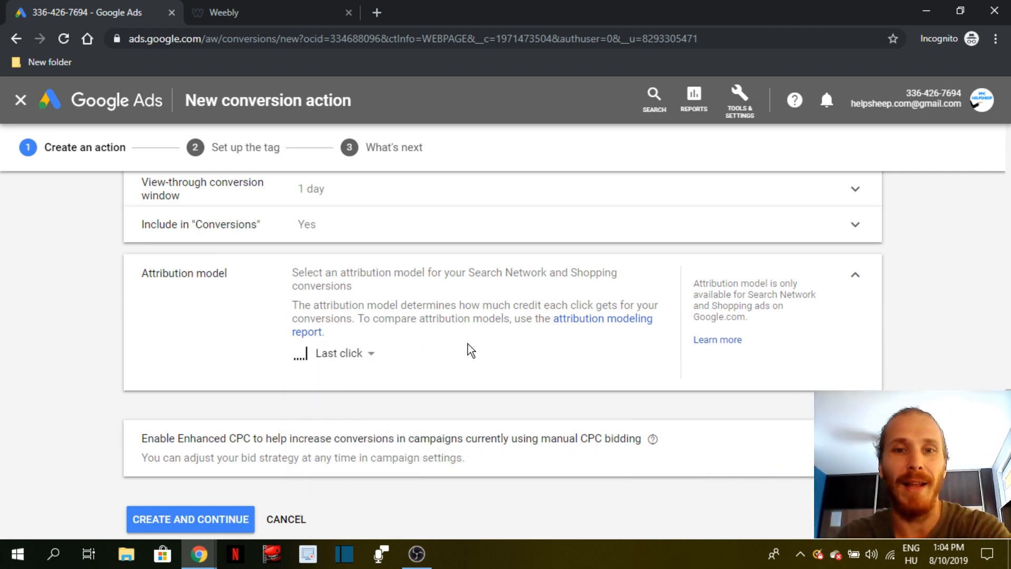
{"action": "left_click", "coordinate": [855, 275]}
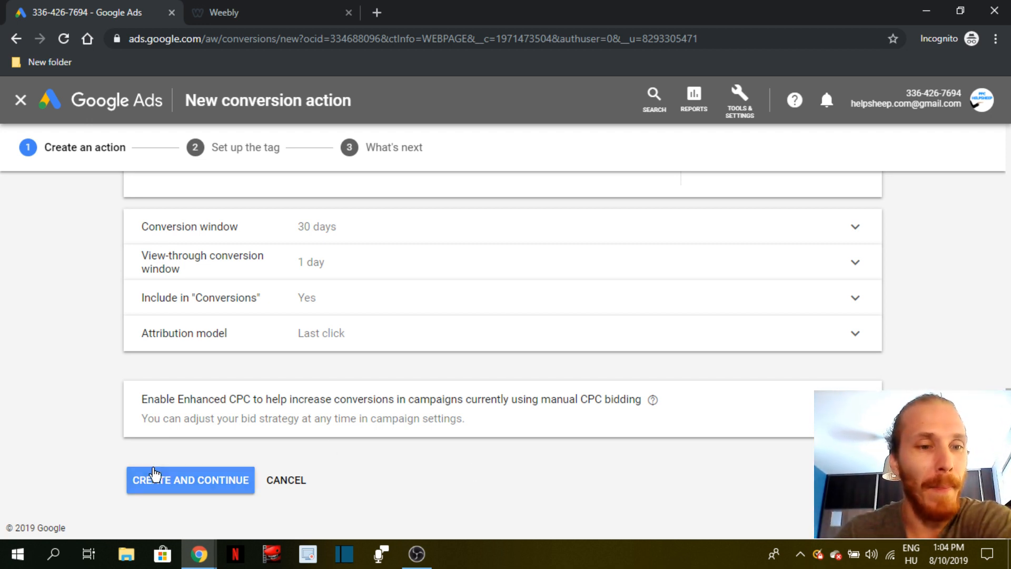
Step: Create the conversion action and choose to install the tag yourself as the tag setup method
{"action": "left_click", "coordinate": [185, 486]}
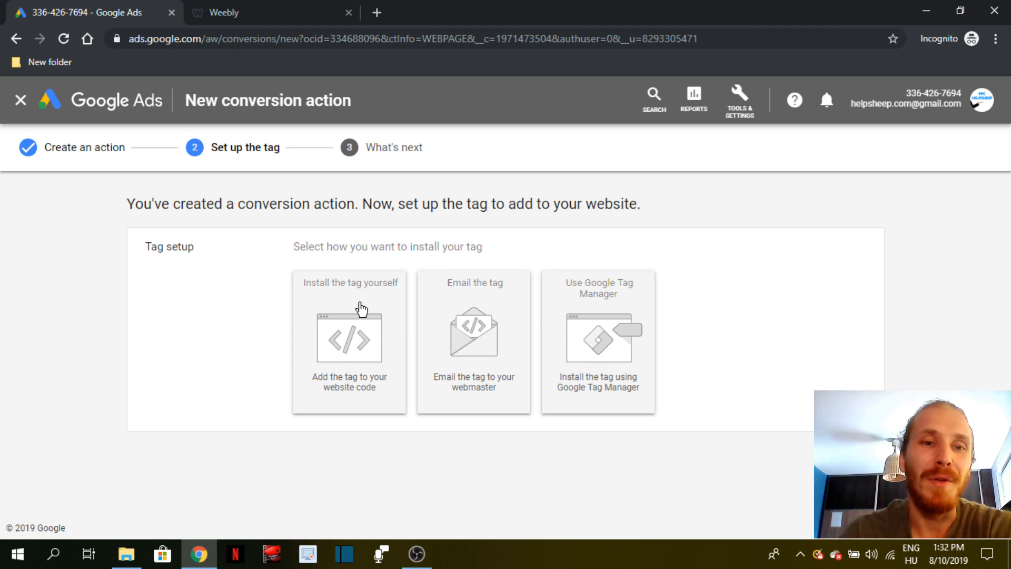
{"action": "left_click", "coordinate": [361, 310]}
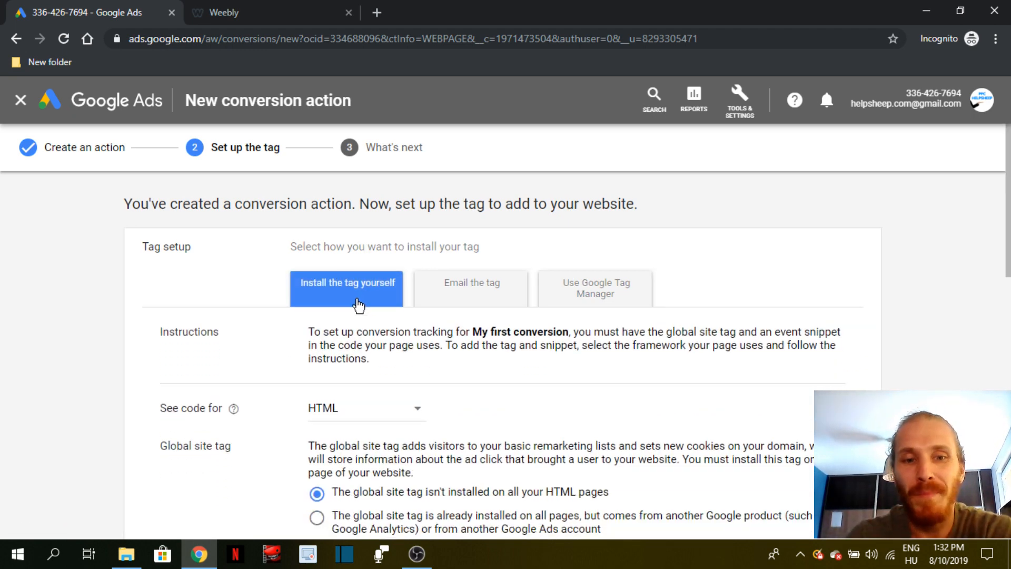
{"action": "scroll", "coordinate": [357, 299], "scroll_direction": "down", "scroll_amount": 3}
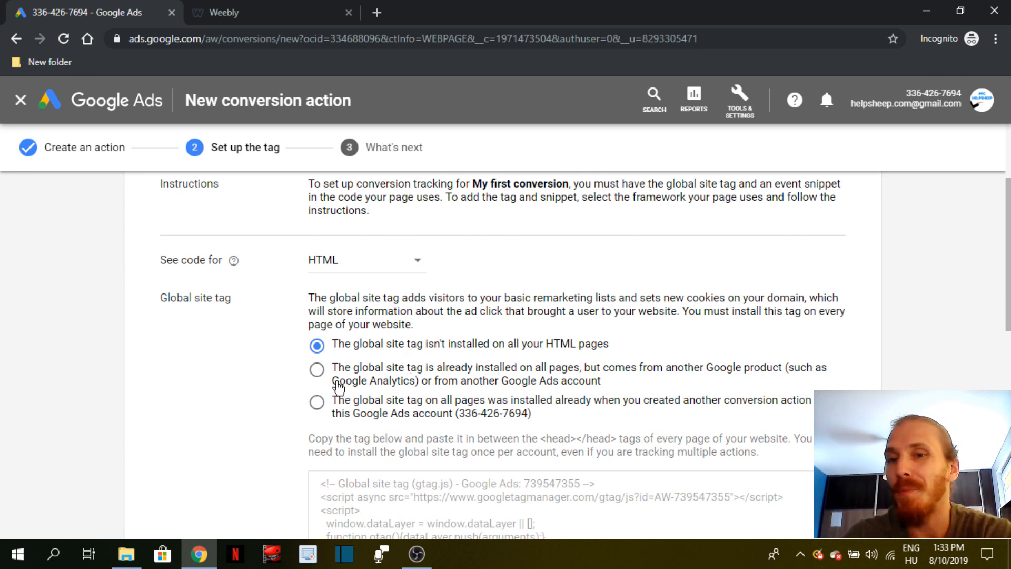
Step: Try both "already installed" options for the global site tag and switch back to the tag not being installed on all HTML pages
{"action": "left_click_drag", "start_coordinate": [462, 381], "coordinate": [604, 386]}
{"action": "left_click", "coordinate": [372, 371]}
{"action": "scroll", "coordinate": [374, 375], "scroll_direction": "down", "scroll_amount": 3}
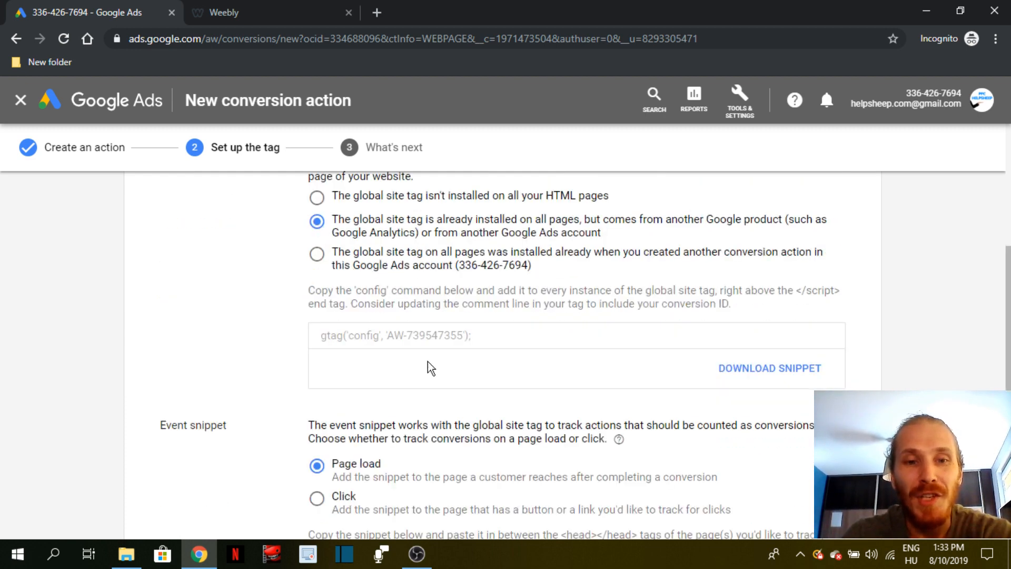
{"action": "left_click_drag", "start_coordinate": [483, 337], "coordinate": [293, 337]}
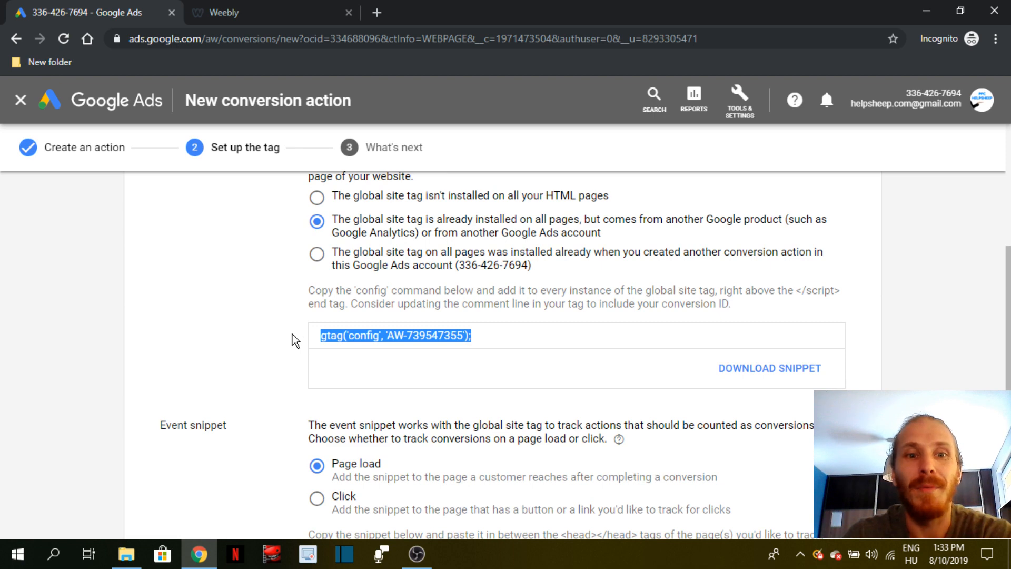
{"action": "left_click", "coordinate": [367, 266]}
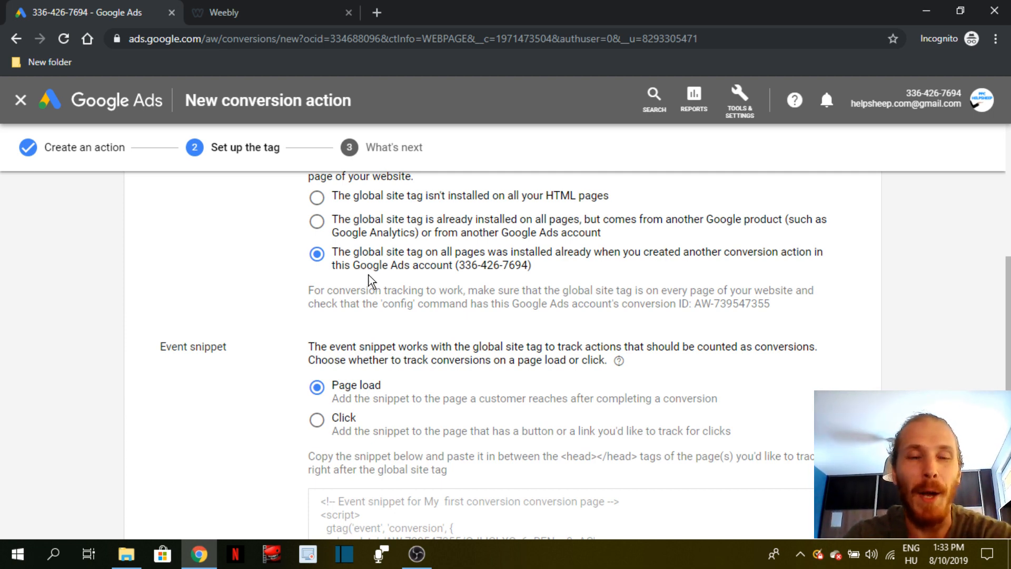
{"action": "scroll", "coordinate": [369, 282], "scroll_direction": "up", "scroll_amount": 1}
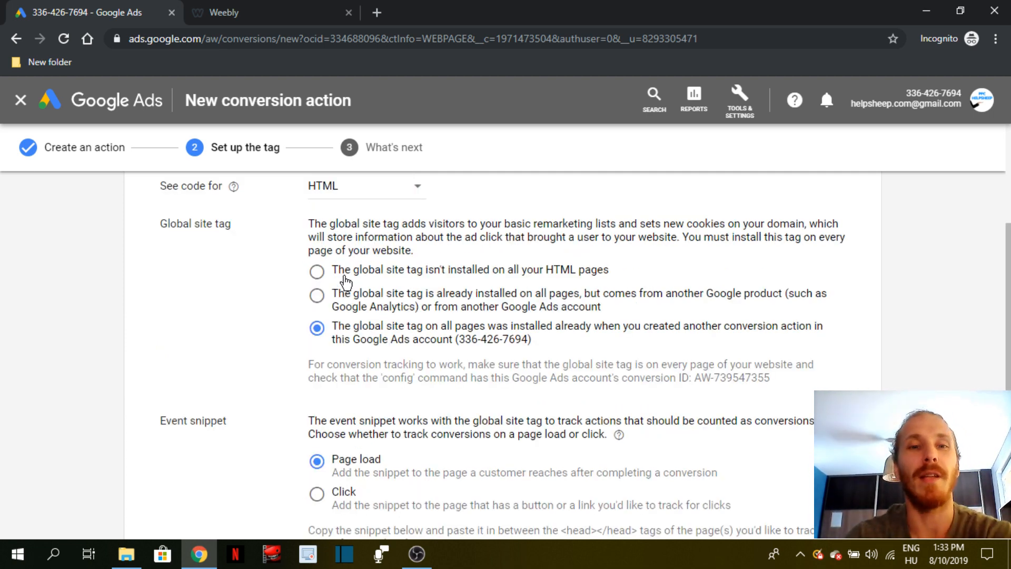
{"action": "left_click", "coordinate": [373, 277]}
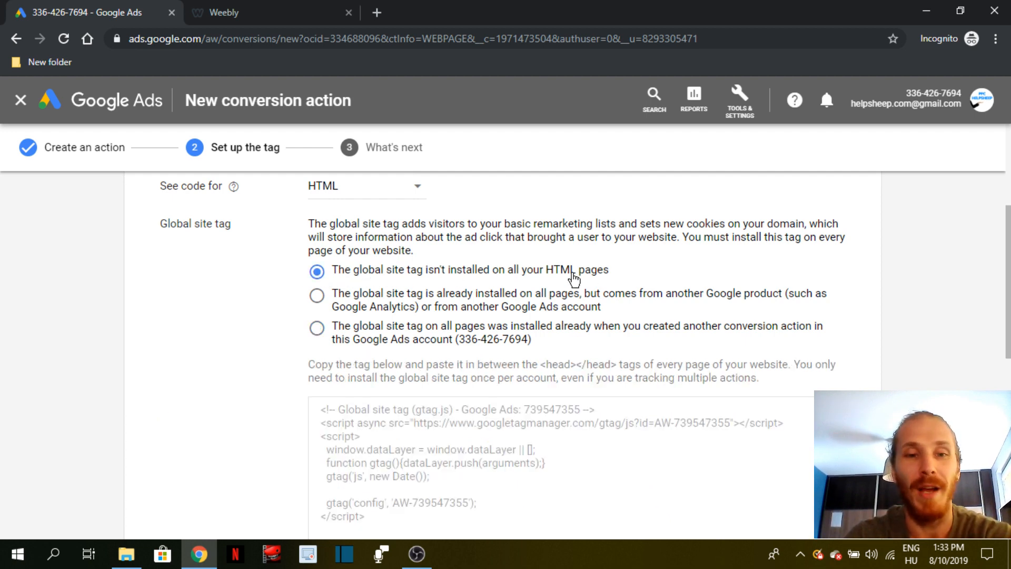
Step: Read where the global site tag belongs between the head tags, and copy the complete tag code
{"action": "scroll", "coordinate": [567, 273], "scroll_direction": "down", "scroll_amount": 1}
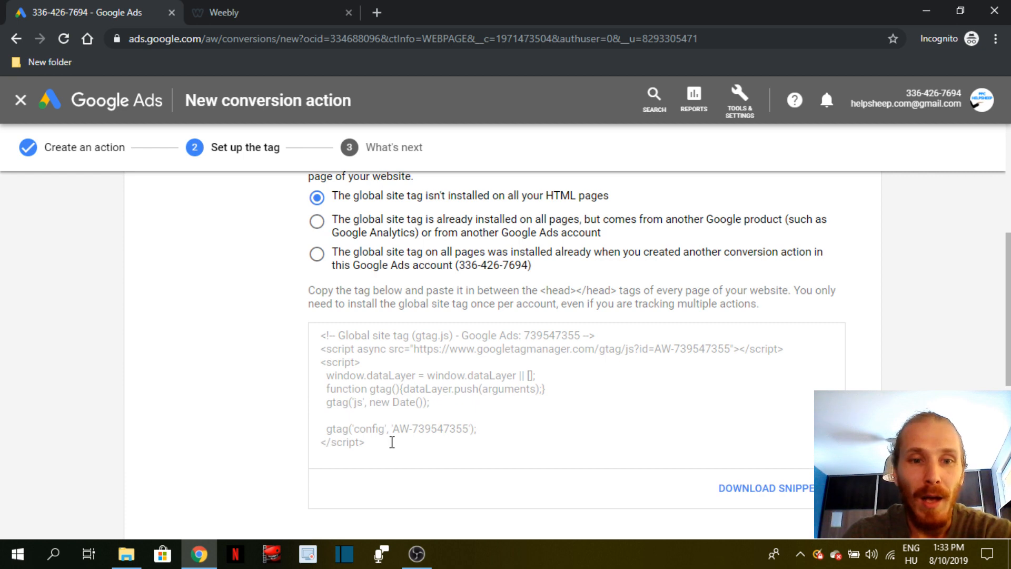
{"action": "left_click_drag", "start_coordinate": [392, 443], "coordinate": [307, 334]}
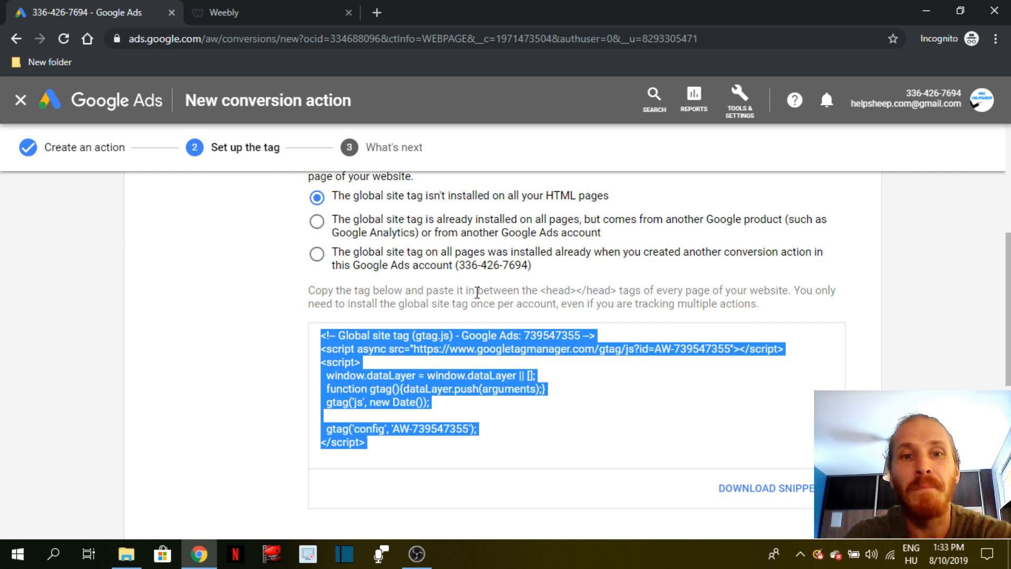
{"action": "left_click", "coordinate": [392, 298]}
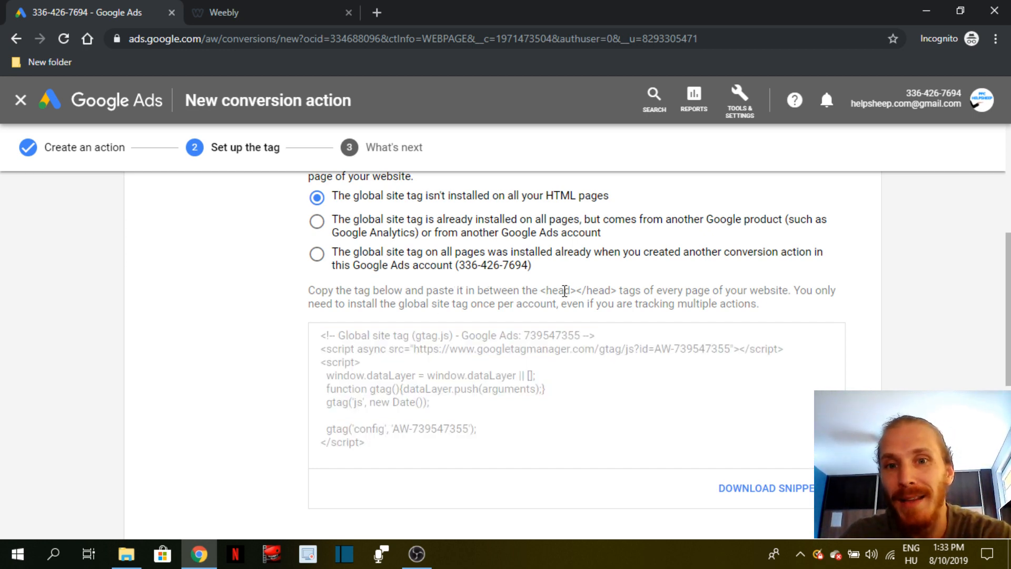
{"action": "left_click_drag", "start_coordinate": [579, 290], "coordinate": [617, 290]}
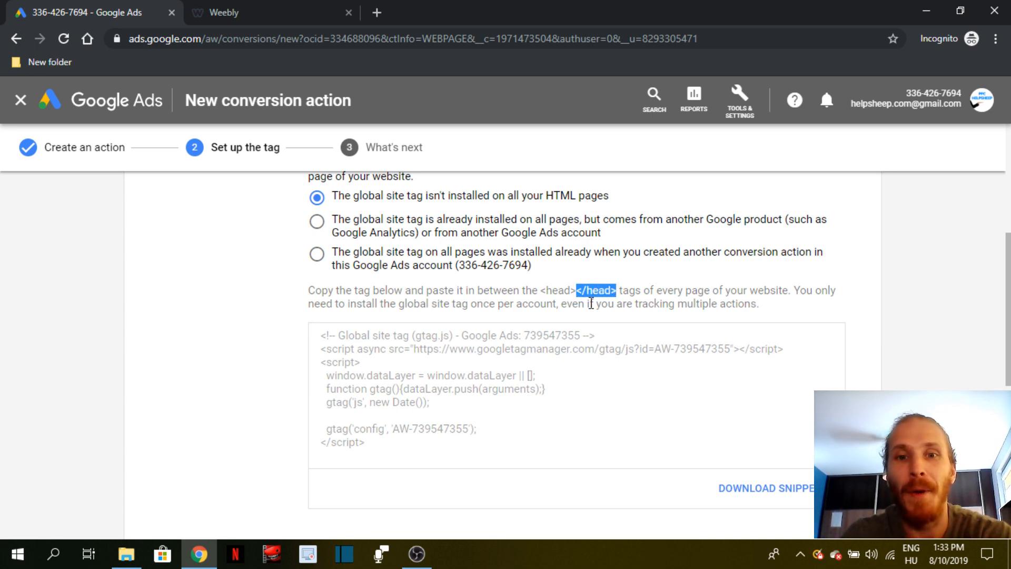
{"action": "left_click_drag", "start_coordinate": [368, 442], "coordinate": [309, 335]}
{"action": "key", "text": "ctrl+c"}
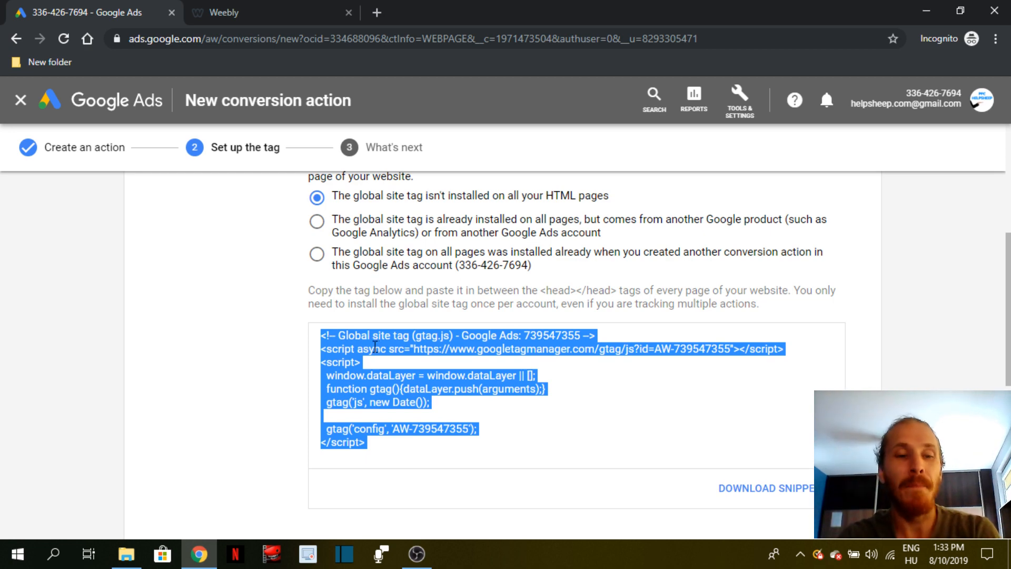
Step: Switch to the Weebly editor and paste the copied global site tag into the Header Code of the site's SEO settings
{"action": "left_click", "coordinate": [272, 6]}
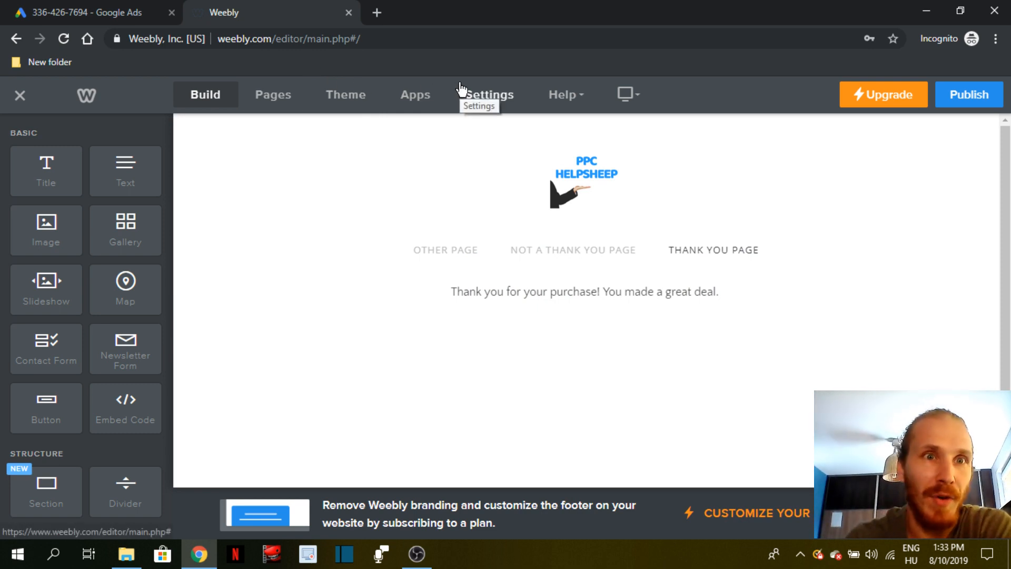
{"action": "left_click", "coordinate": [487, 101]}
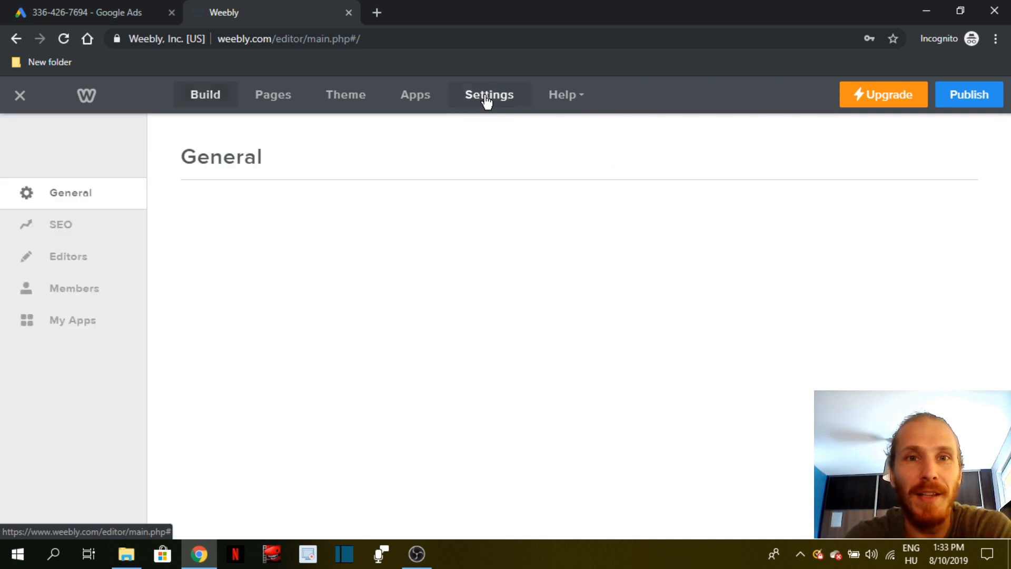
{"action": "left_click", "coordinate": [47, 227]}
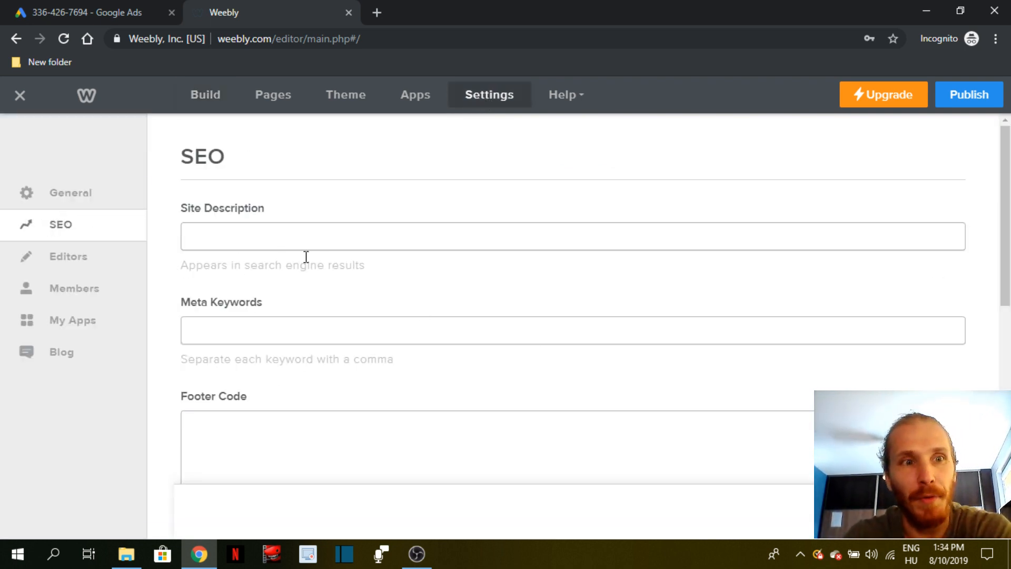
{"action": "scroll", "coordinate": [306, 256], "scroll_direction": "down", "scroll_amount": 5}
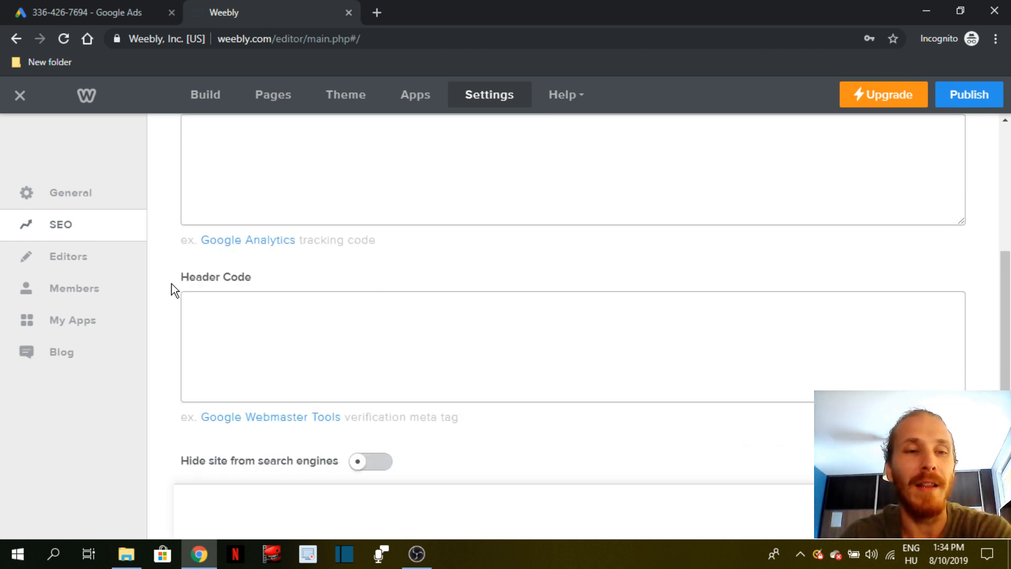
{"action": "left_click", "coordinate": [223, 323]}
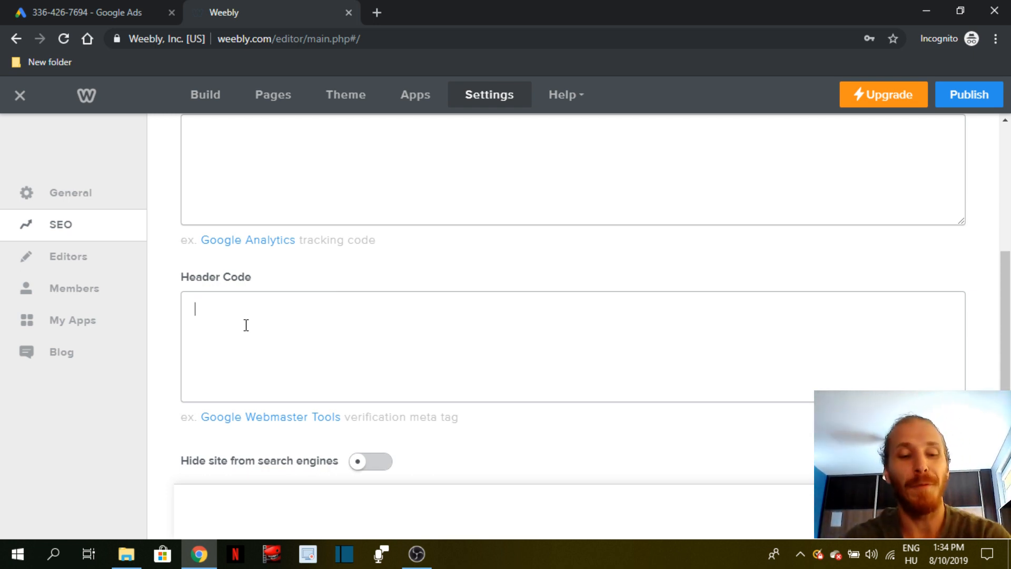
{"action": "right_click", "coordinate": [223, 315]}
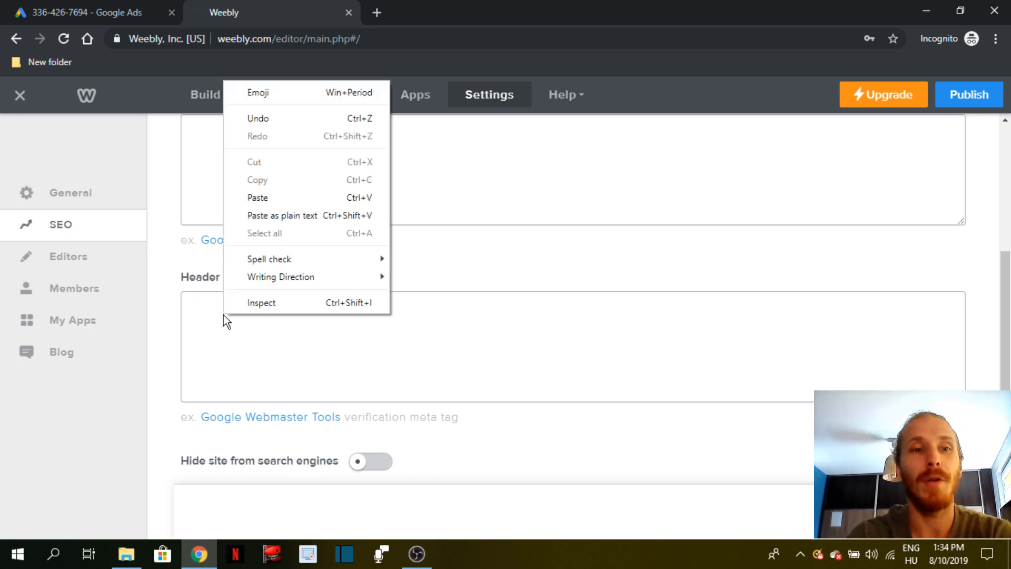
{"action": "left_click", "coordinate": [298, 199]}
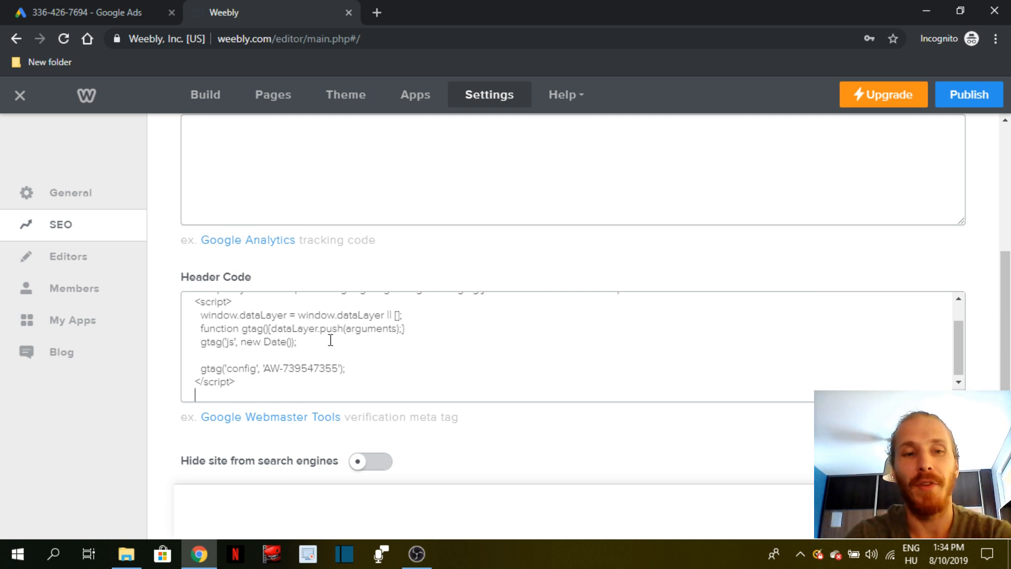
{"action": "scroll", "coordinate": [331, 341], "scroll_direction": "up", "scroll_amount": 2}
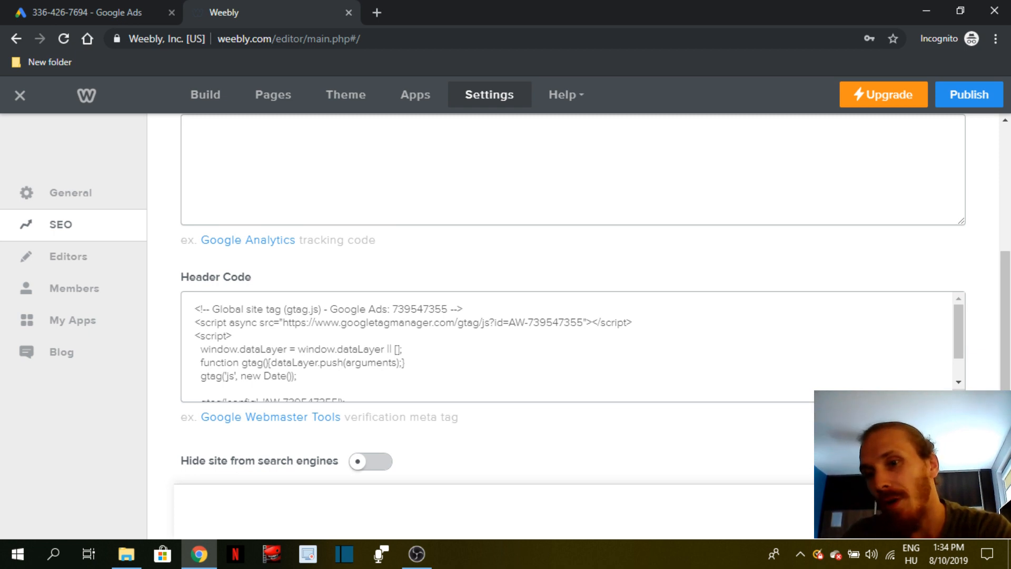
Step: Publish the Weebly site, dismiss the publishing dialog, and switch back to the tag setup in Google Ads
{"action": "left_click", "coordinate": [960, 96]}
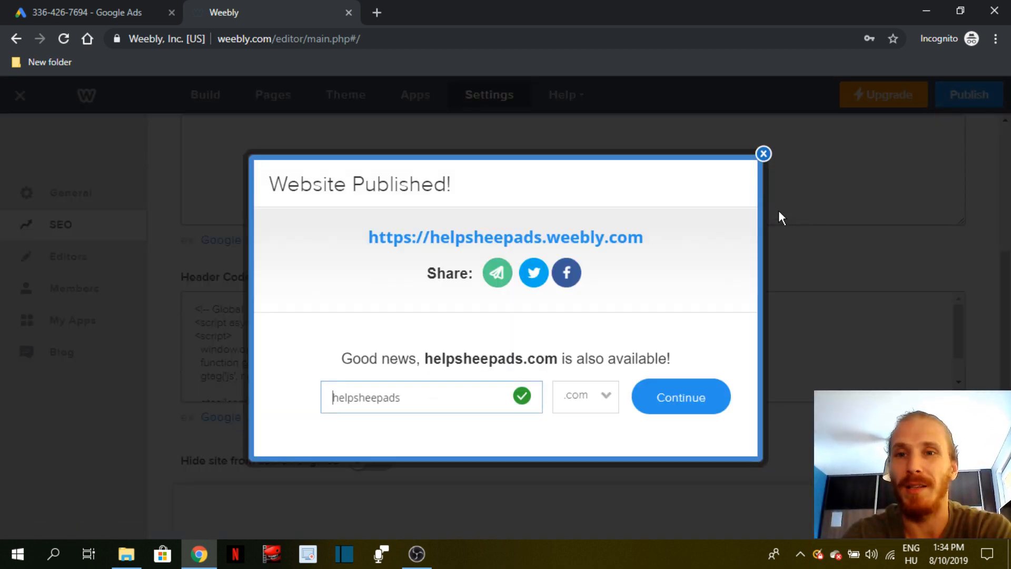
{"action": "left_click", "coordinate": [763, 153]}
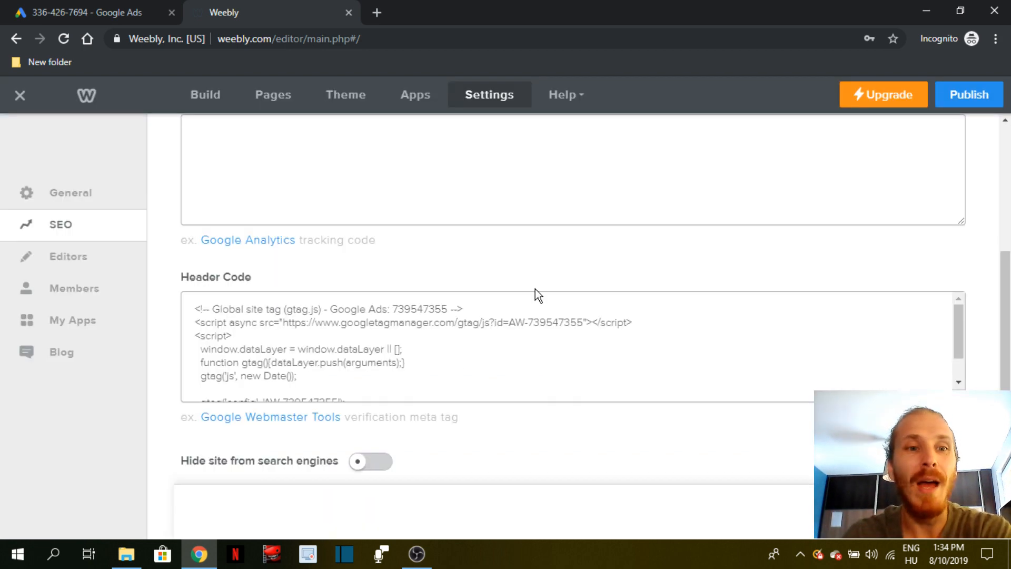
{"action": "left_click", "coordinate": [142, 6]}
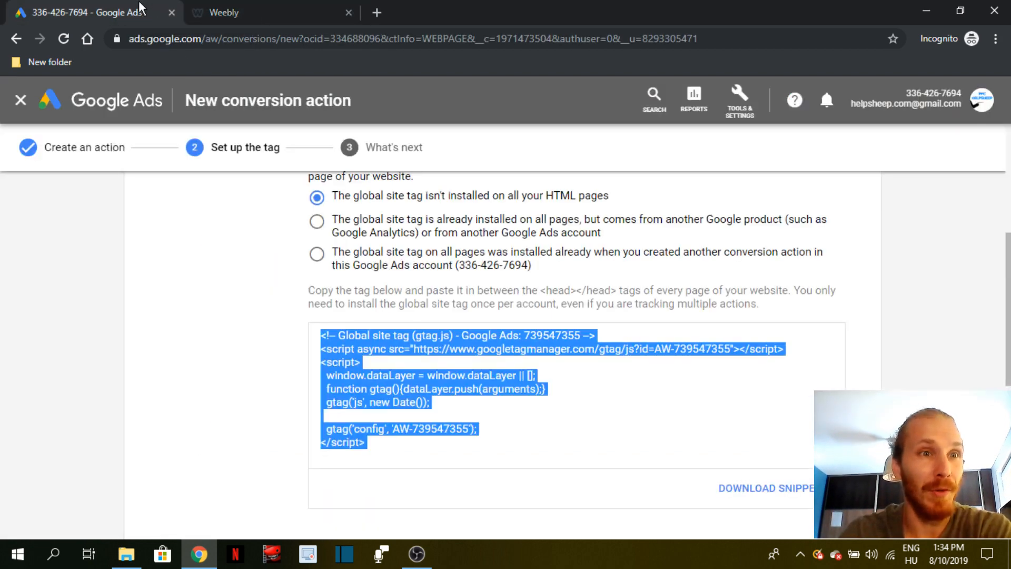
{"action": "left_click", "coordinate": [228, 289]}
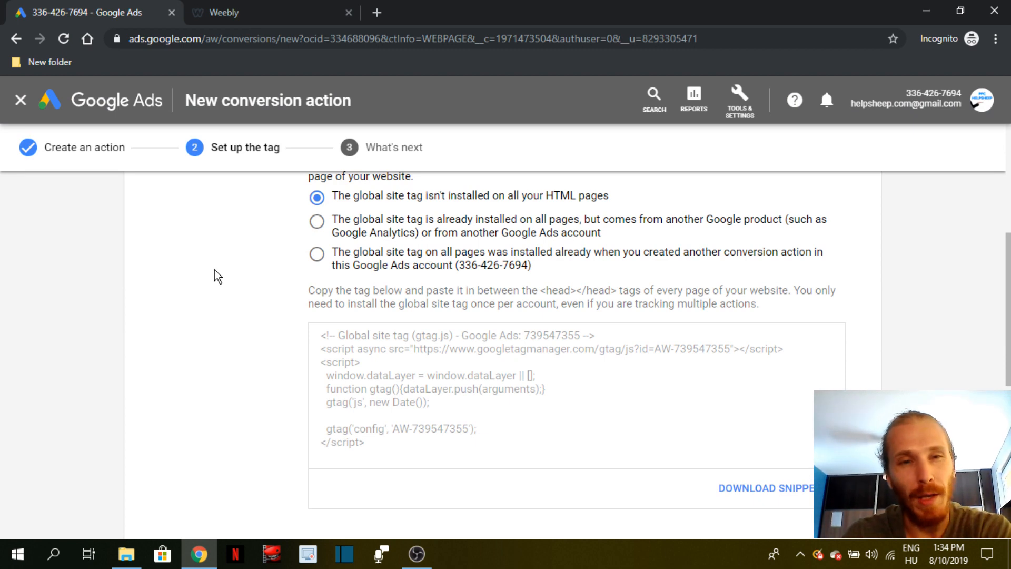
Step: Review the event snippet's page load setup, copy the complete snippet code, and read that it belongs between the head tags
{"action": "scroll", "coordinate": [213, 270], "scroll_direction": "down", "scroll_amount": 3}
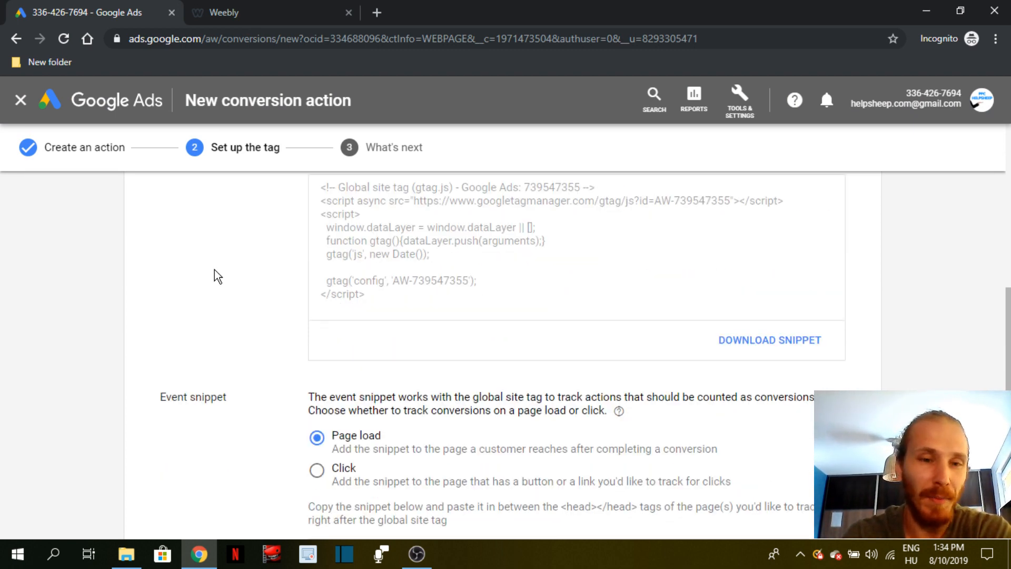
{"action": "scroll", "coordinate": [213, 269], "scroll_direction": "down", "scroll_amount": 3}
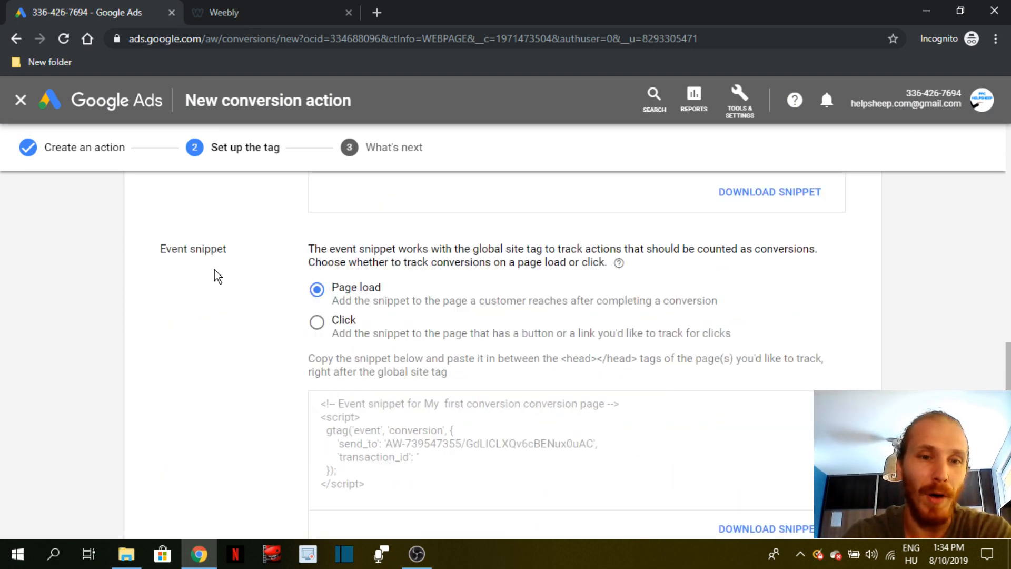
{"action": "left_click_drag", "start_coordinate": [227, 248], "coordinate": [217, 254]}
{"action": "left_click", "coordinate": [158, 253]}
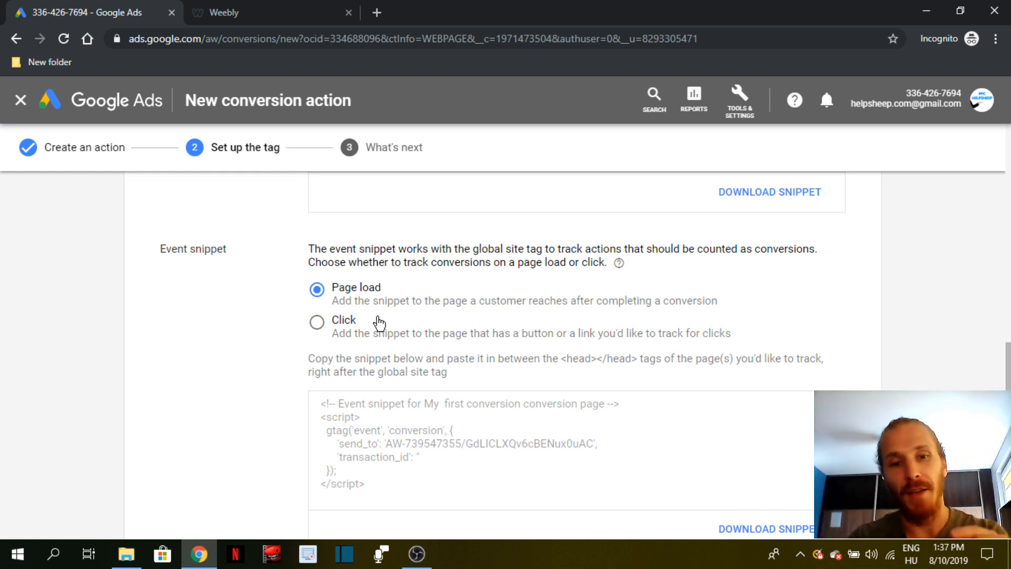
{"action": "left_click_drag", "start_coordinate": [393, 488], "coordinate": [303, 391]}
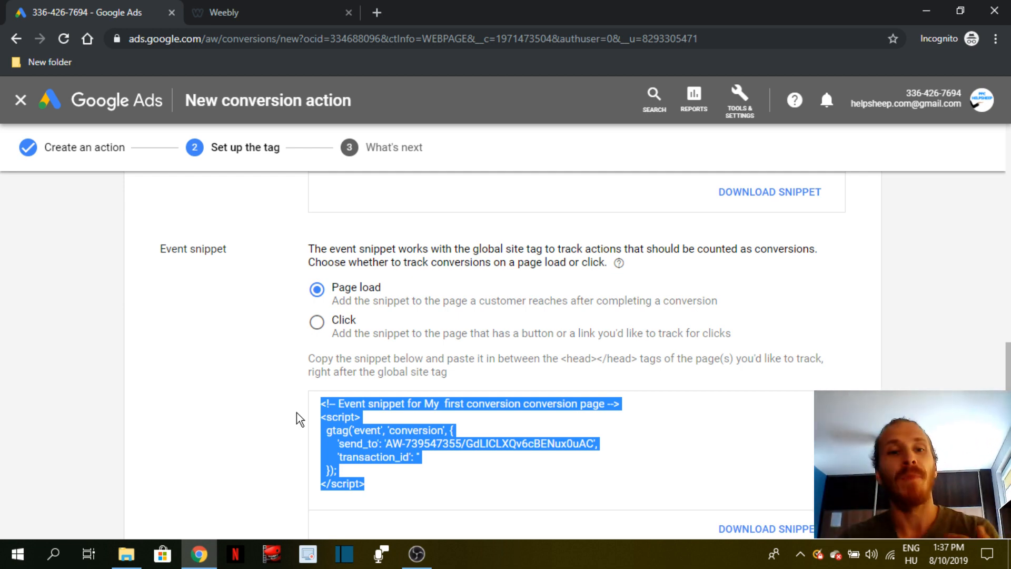
{"action": "right_click", "coordinate": [350, 428]}
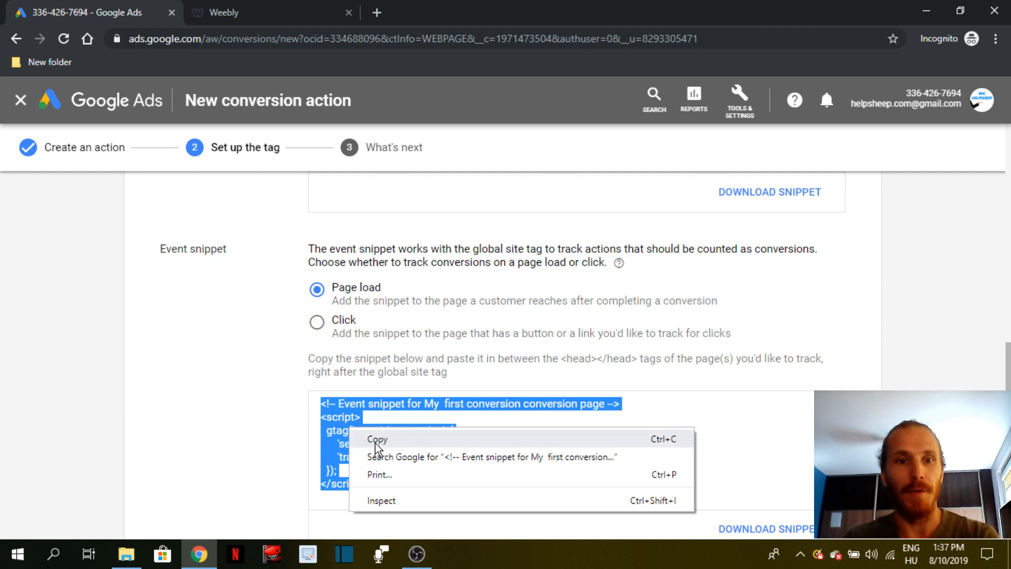
{"action": "left_click", "coordinate": [376, 441]}
{"action": "left_click_drag", "start_coordinate": [561, 358], "coordinate": [638, 358]}
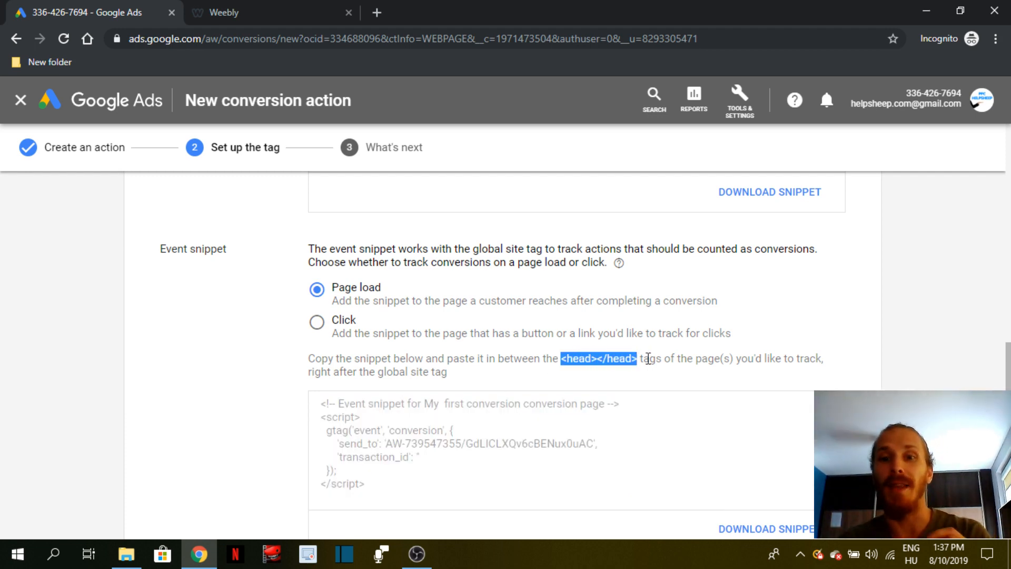
Step: Switch to the Weebly editor and open the SEO settings of the Thank you page
{"action": "left_click", "coordinate": [244, 13]}
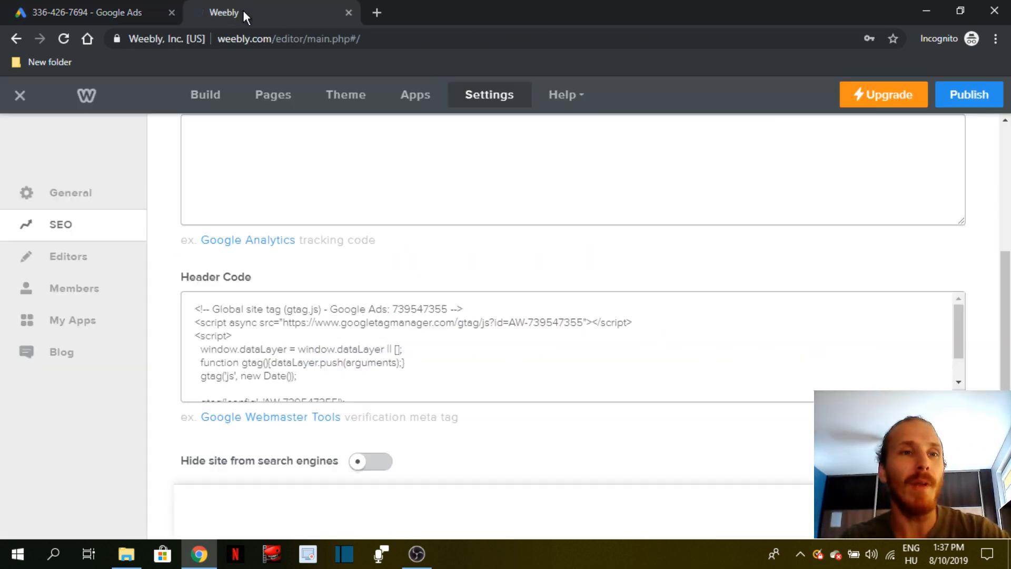
{"action": "left_click", "coordinate": [208, 100]}
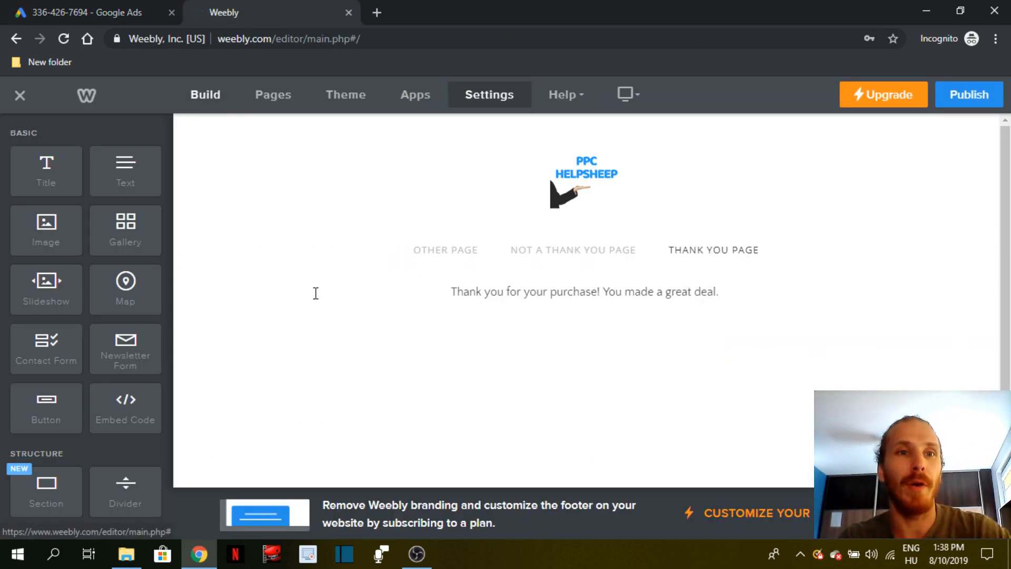
{"action": "left_click", "coordinate": [273, 100]}
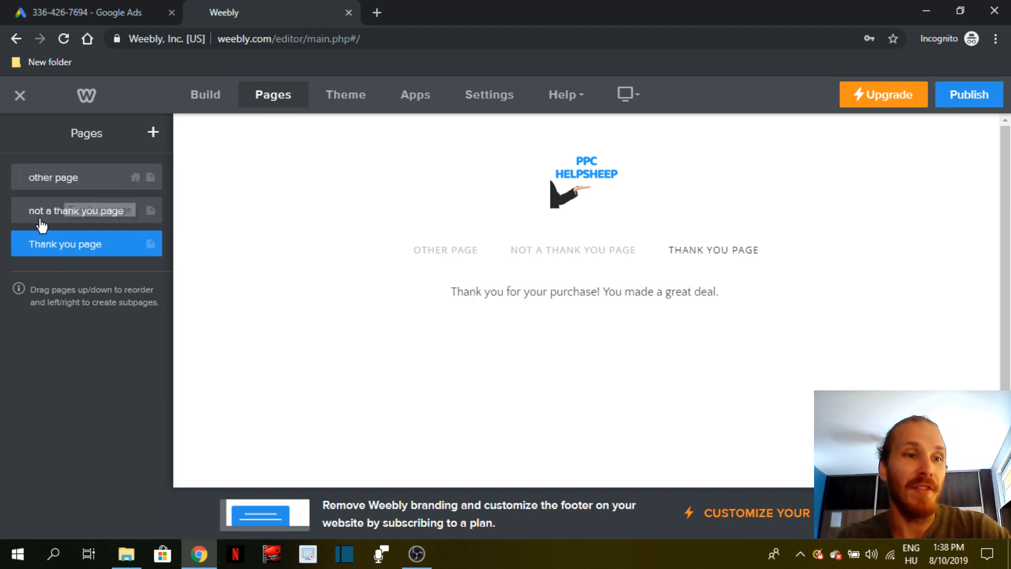
{"action": "left_click", "coordinate": [58, 248]}
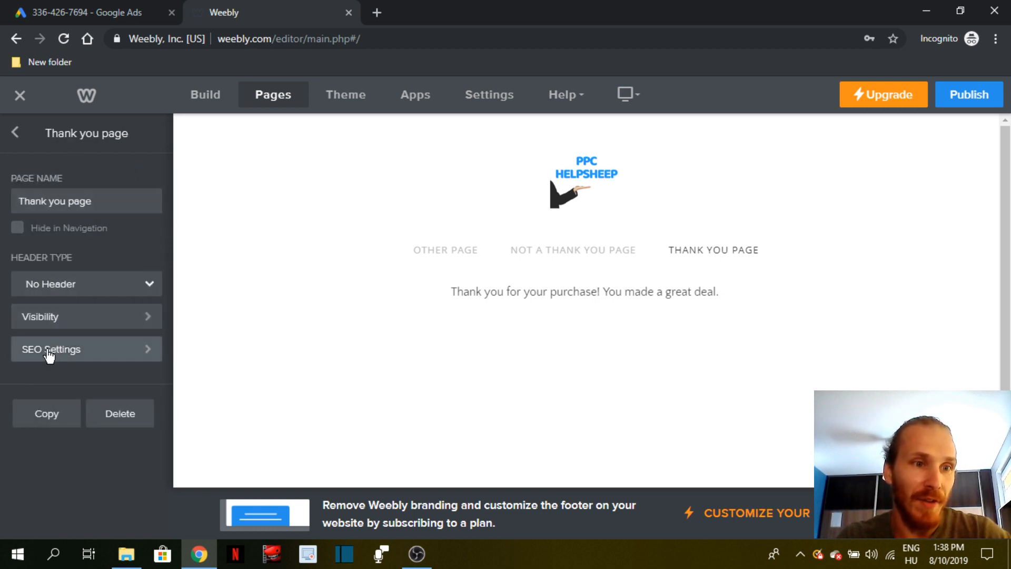
{"action": "left_click", "coordinate": [68, 352]}
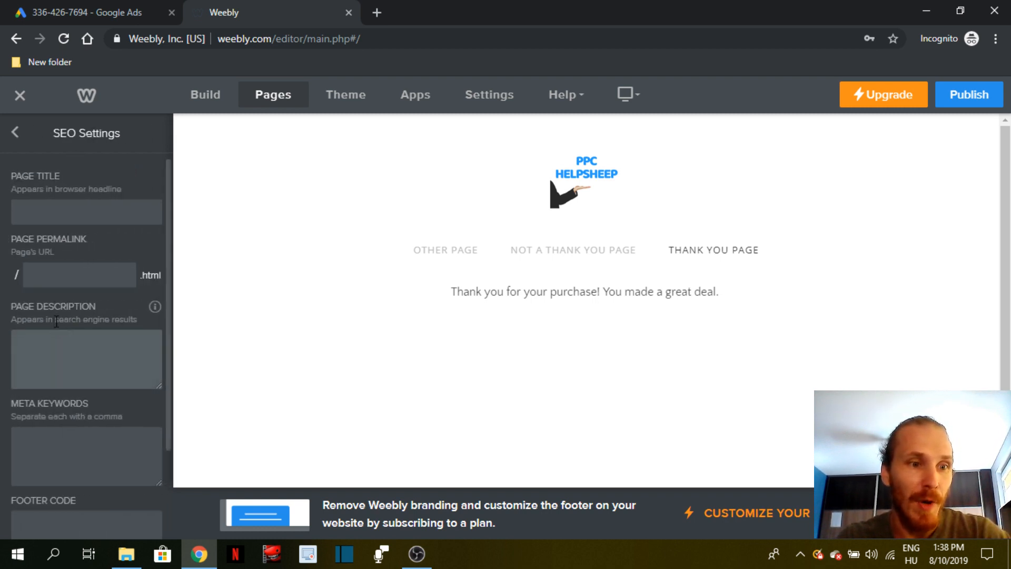
Step: Paste the copied event snippet into the Thank you page's header code, publish the site and dismiss the publishing dialog
{"action": "scroll", "coordinate": [57, 321], "scroll_direction": "down", "scroll_amount": 3}
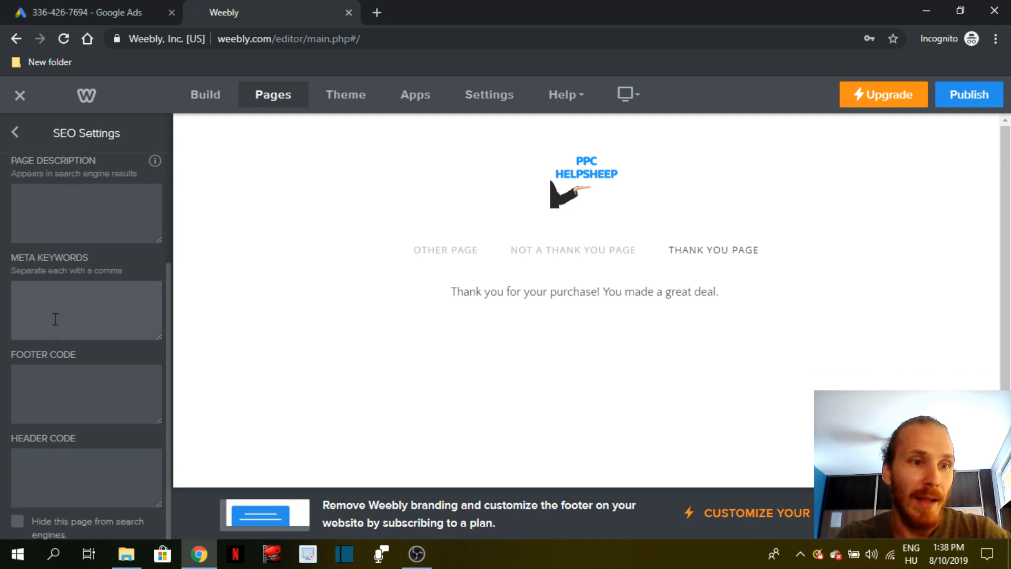
{"action": "right_click", "coordinate": [35, 464]}
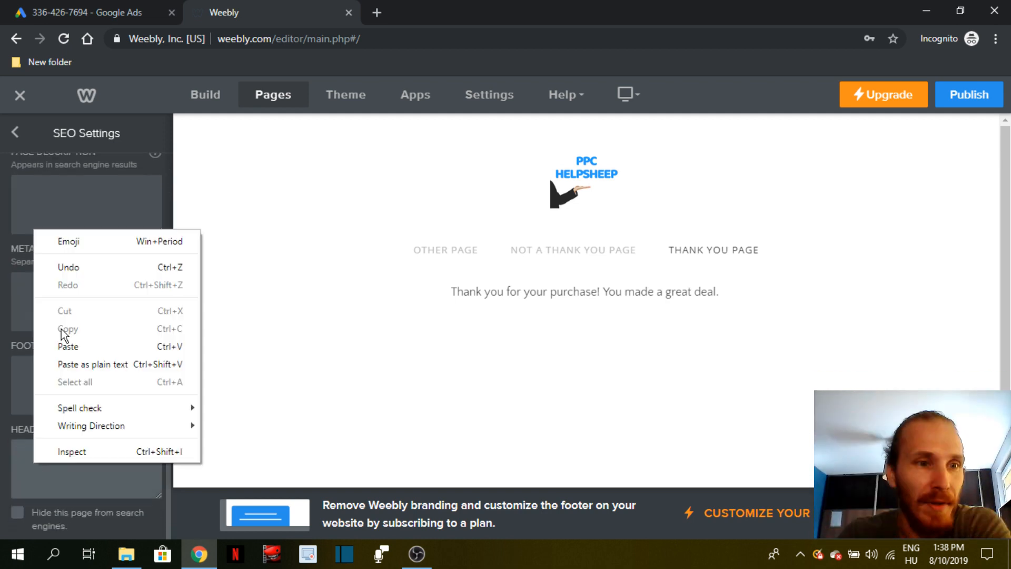
{"action": "left_click", "coordinate": [65, 346]}
{"action": "scroll", "coordinate": [47, 460], "scroll_direction": "up", "scroll_amount": 5}
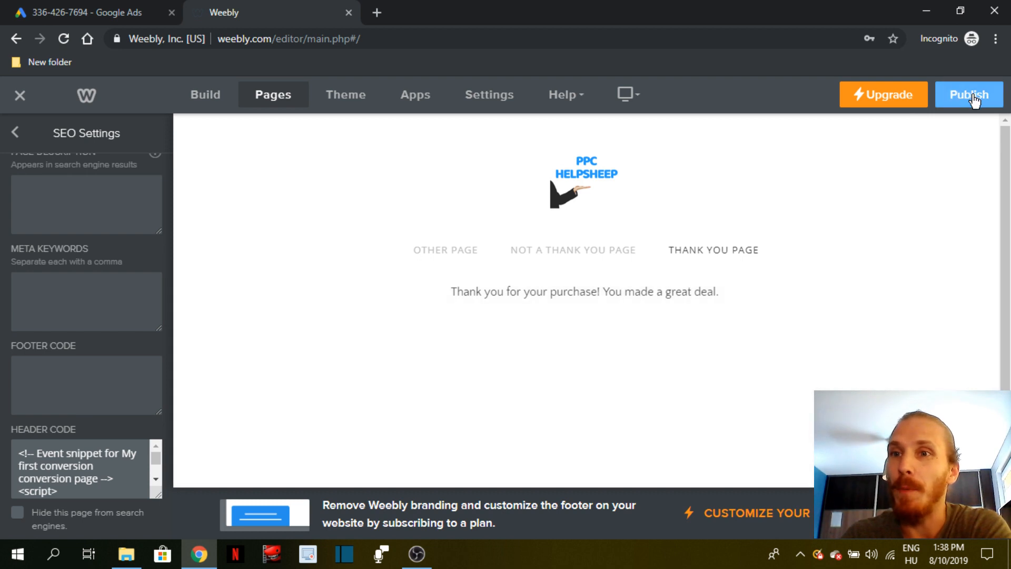
{"action": "left_click", "coordinate": [973, 96]}
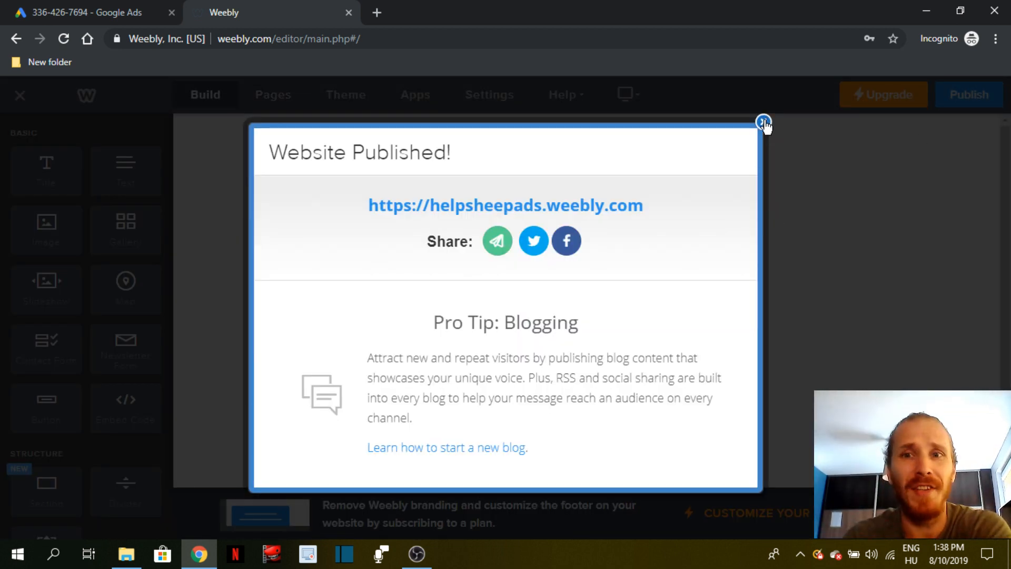
{"action": "left_click", "coordinate": [764, 123]}
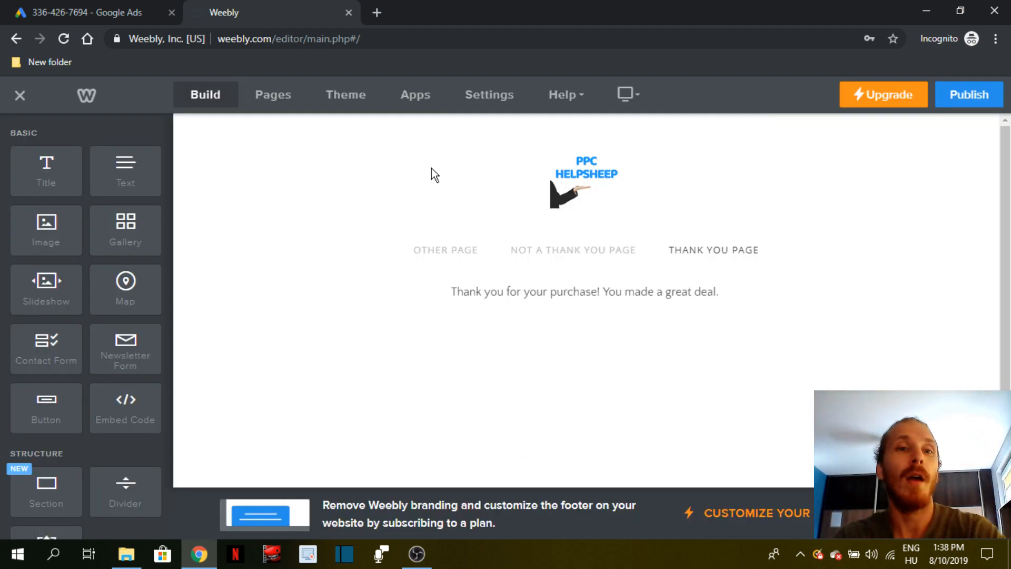
Step: Switch back to Google Ads, complete the conversion action's tag setup, and check its tracking status in the conversion actions list
{"action": "left_click", "coordinate": [130, 2]}
{"action": "scroll", "coordinate": [383, 353], "scroll_direction": "down", "scroll_amount": 2}
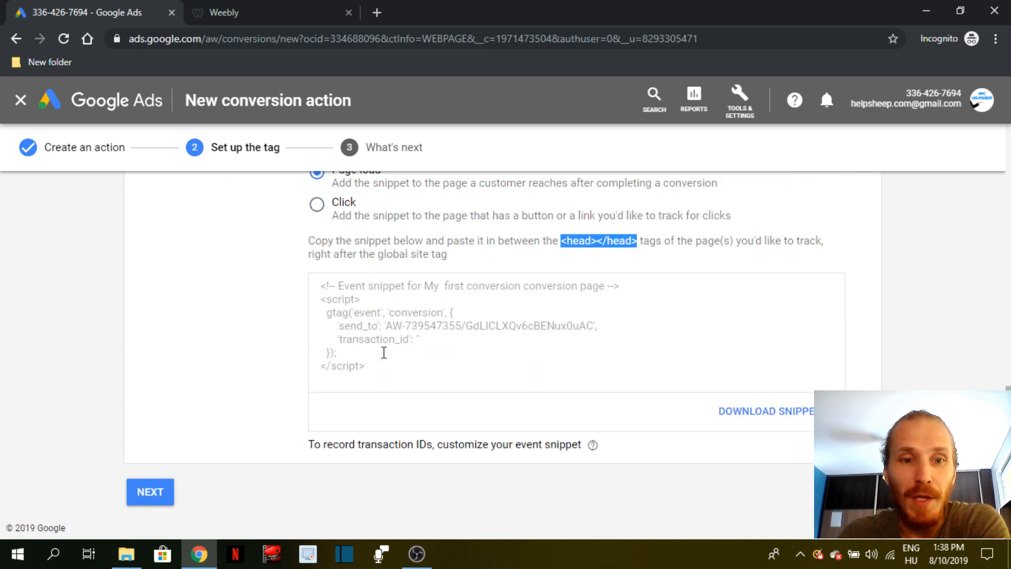
{"action": "left_click", "coordinate": [150, 492]}
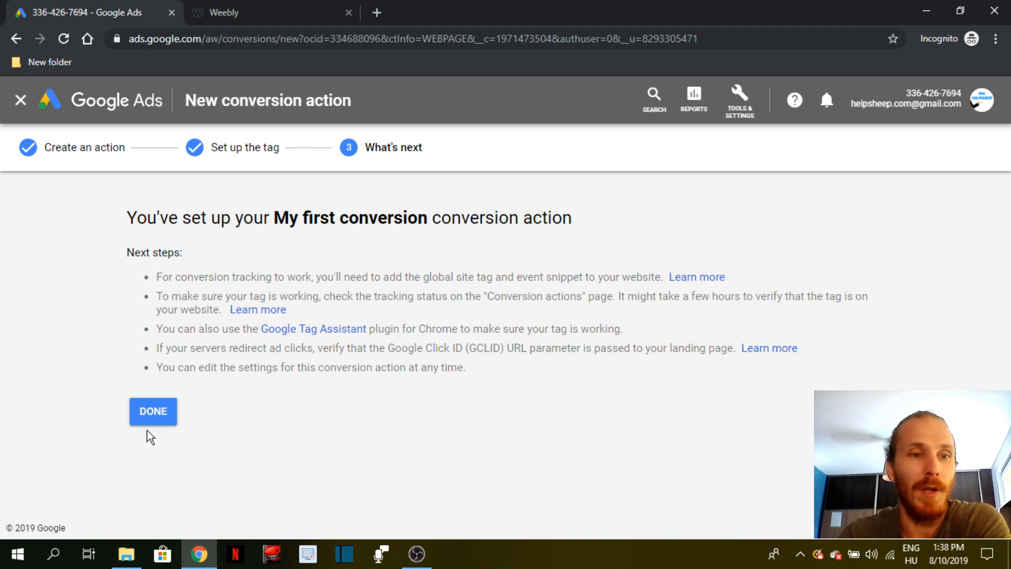
{"action": "left_click", "coordinate": [151, 415]}
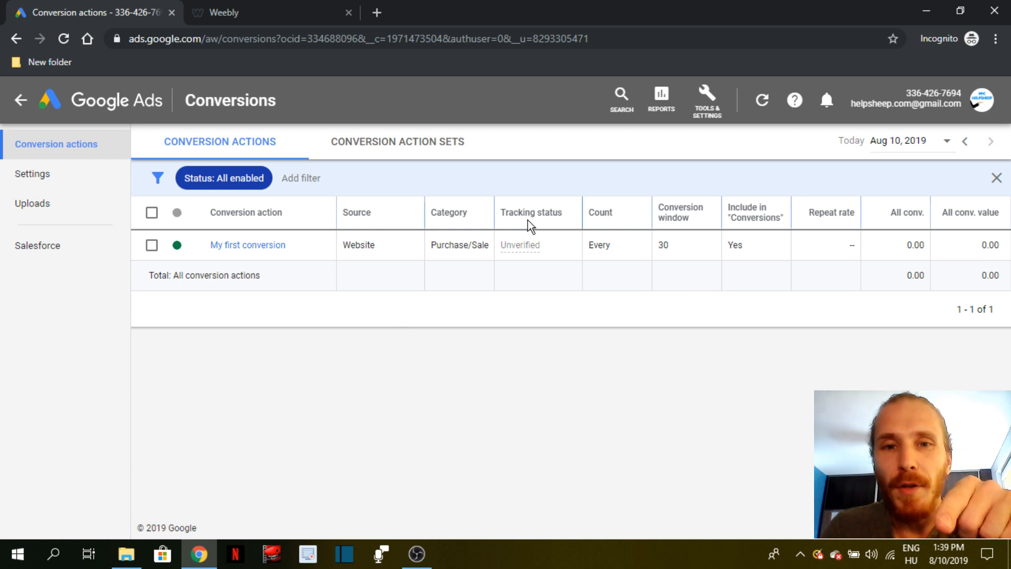
{"action": "mouse_move", "coordinate": [530, 213]}
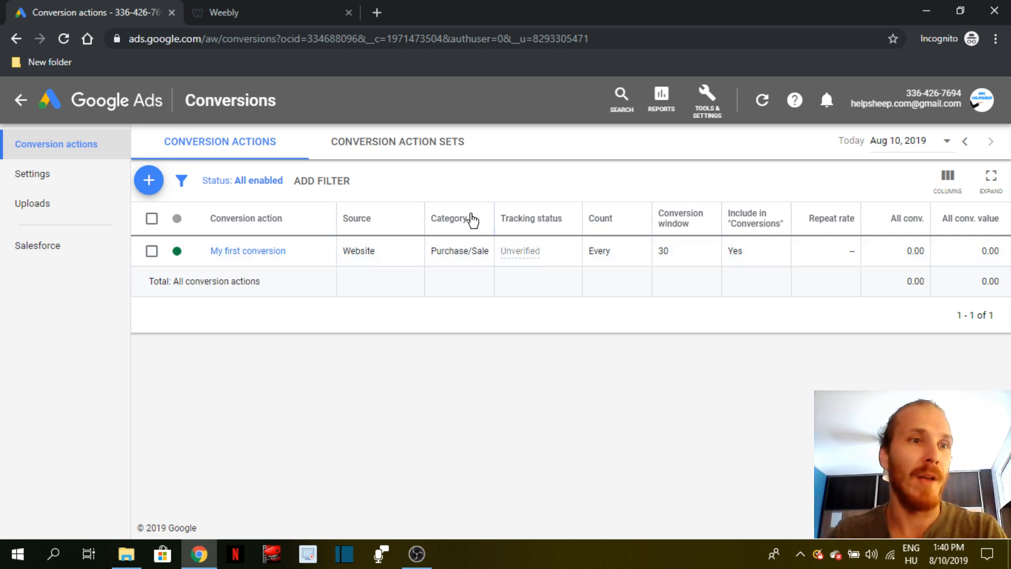
Step: Go to the ads of all campaigns, view the landing page of the "Headline 1 | Headline 2" ad, and return to Google Ads
{"action": "left_click", "coordinate": [16, 106]}
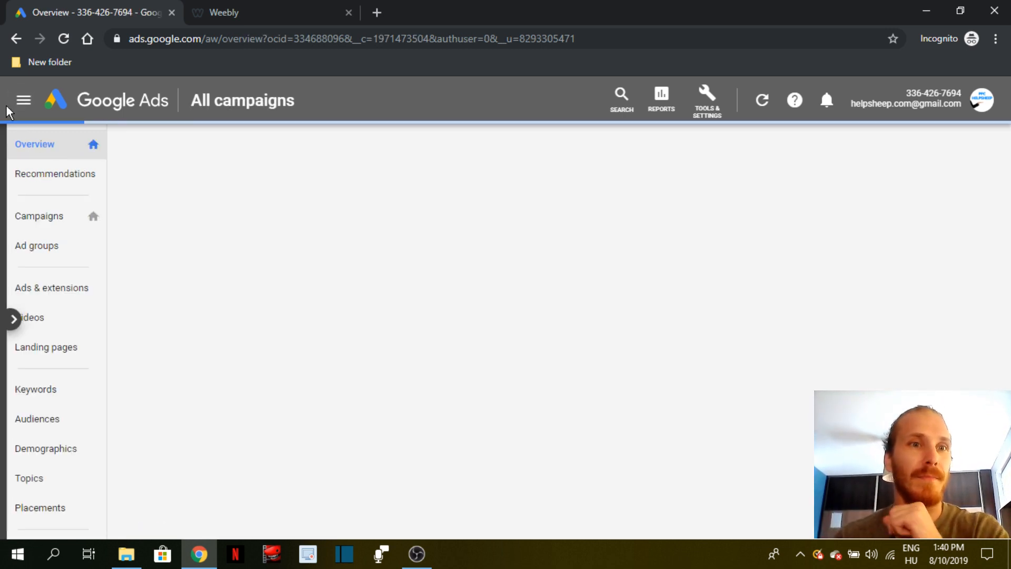
{"action": "left_click", "coordinate": [39, 291]}
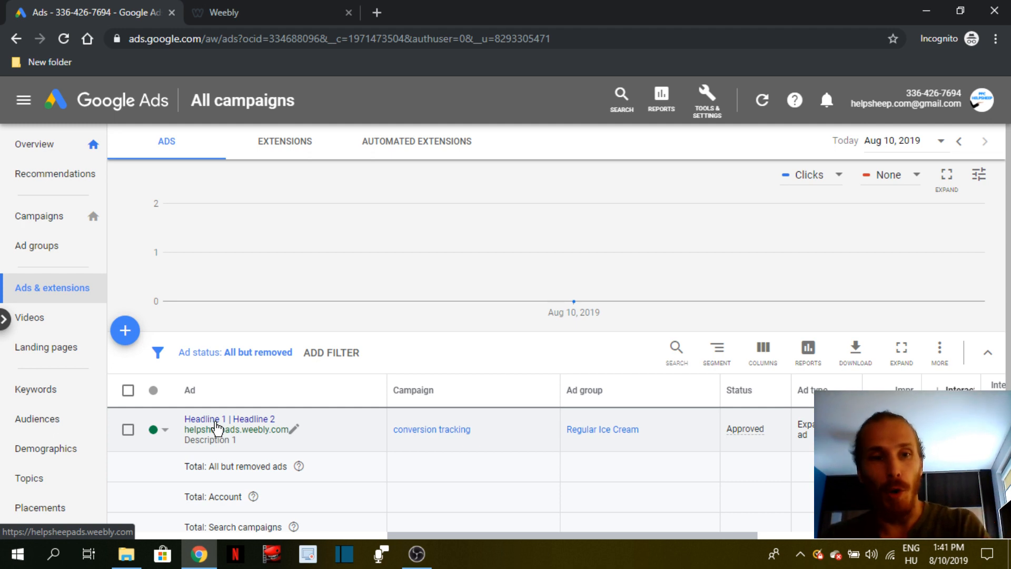
{"action": "left_click", "coordinate": [216, 426]}
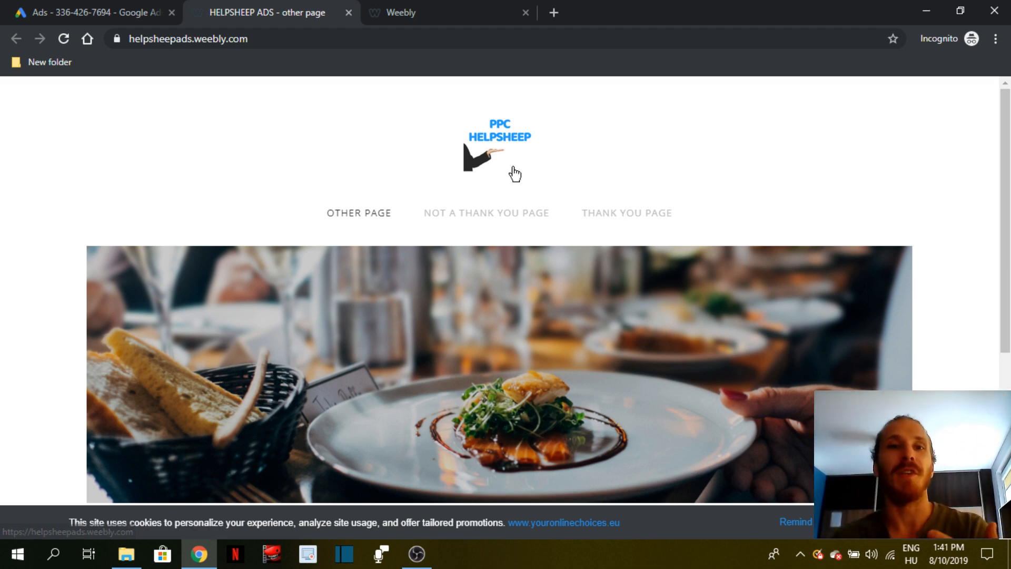
{"action": "left_click", "coordinate": [148, 2]}
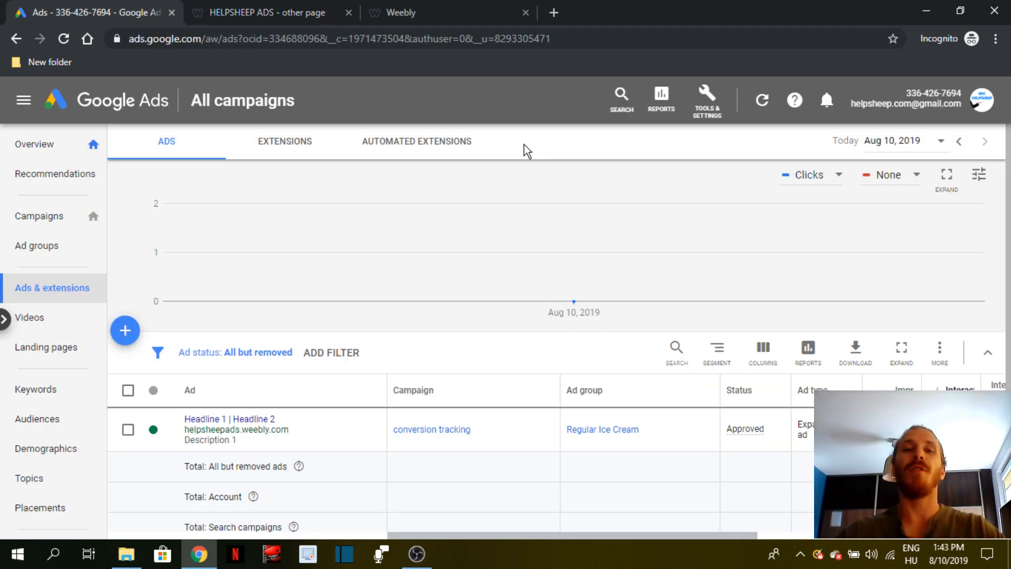